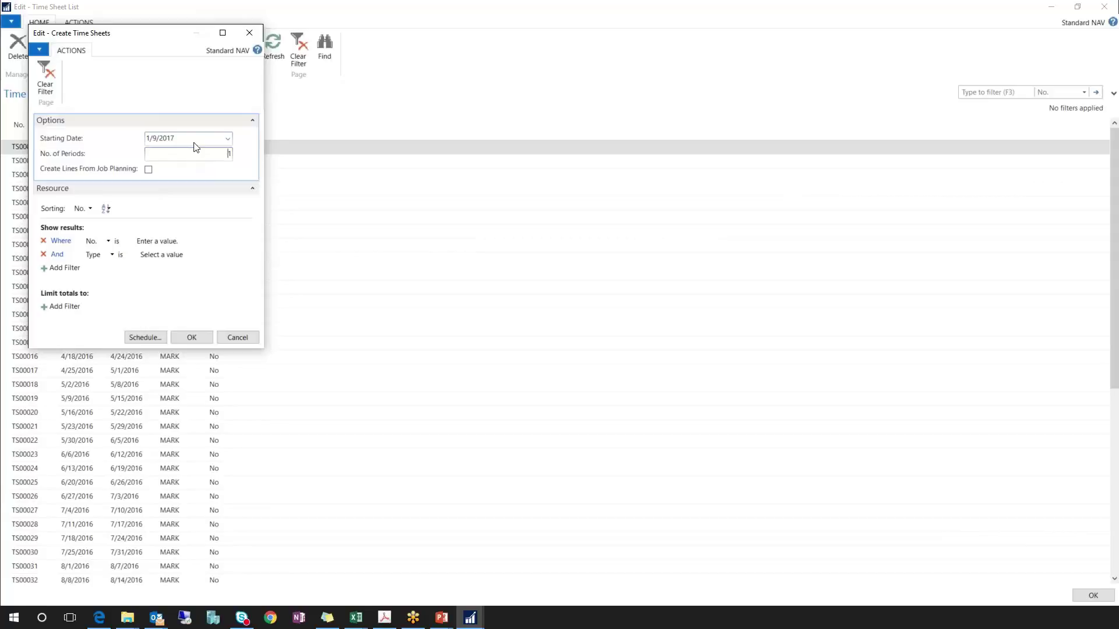
Create one time sheet for the period starting 1/9/2017 and open it for editing in a maximized window
left_click(192, 338)
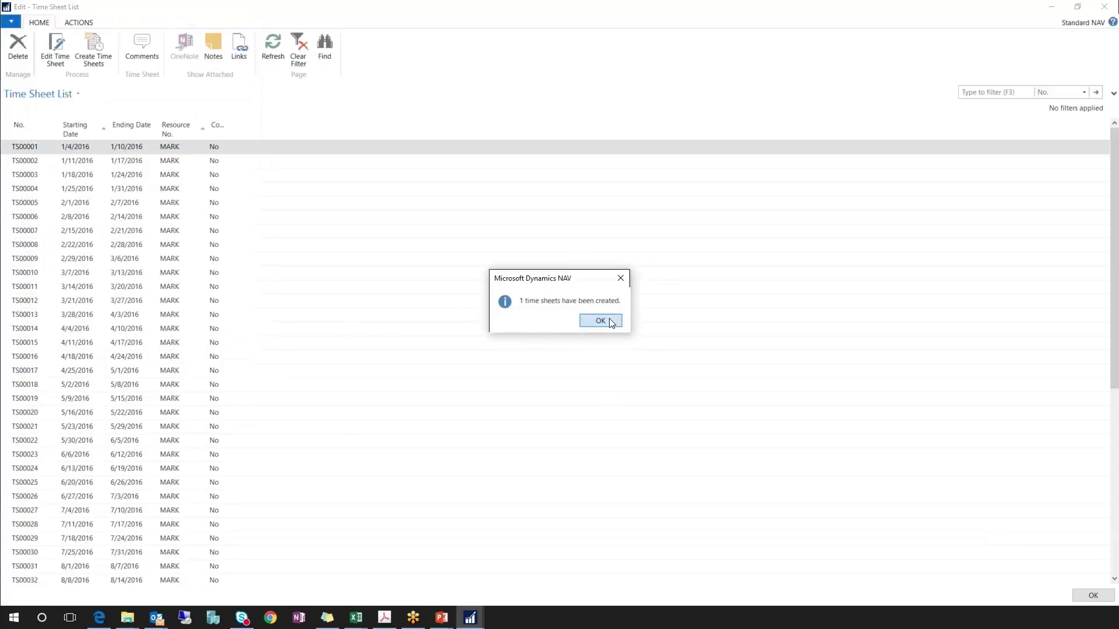
left_click(610, 319)
scroll(323, 438, "down", 8)
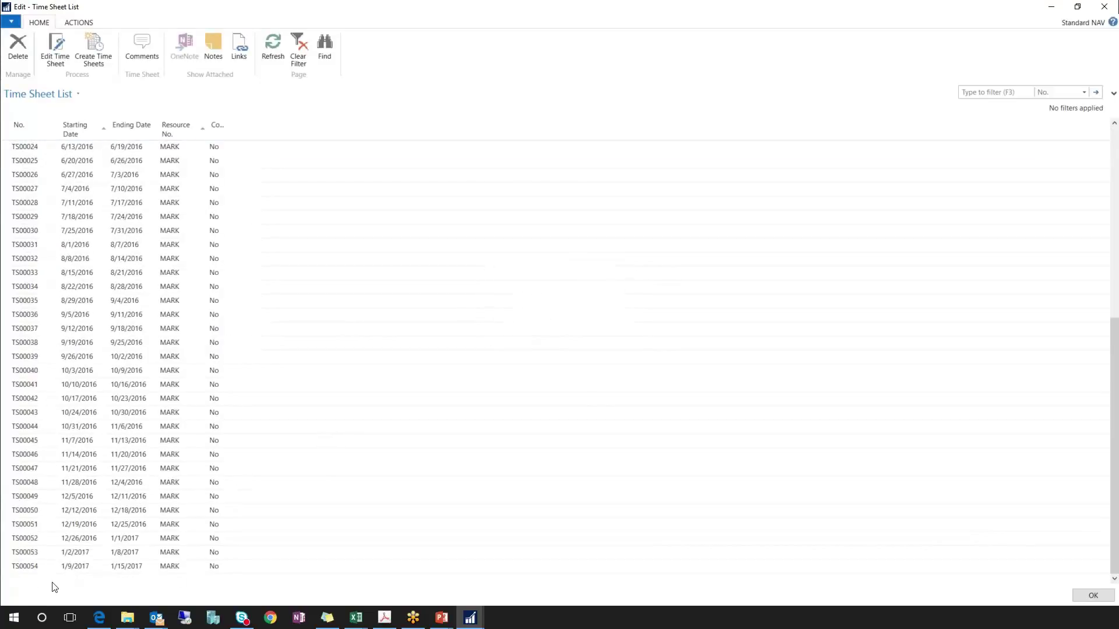
left_click(75, 566)
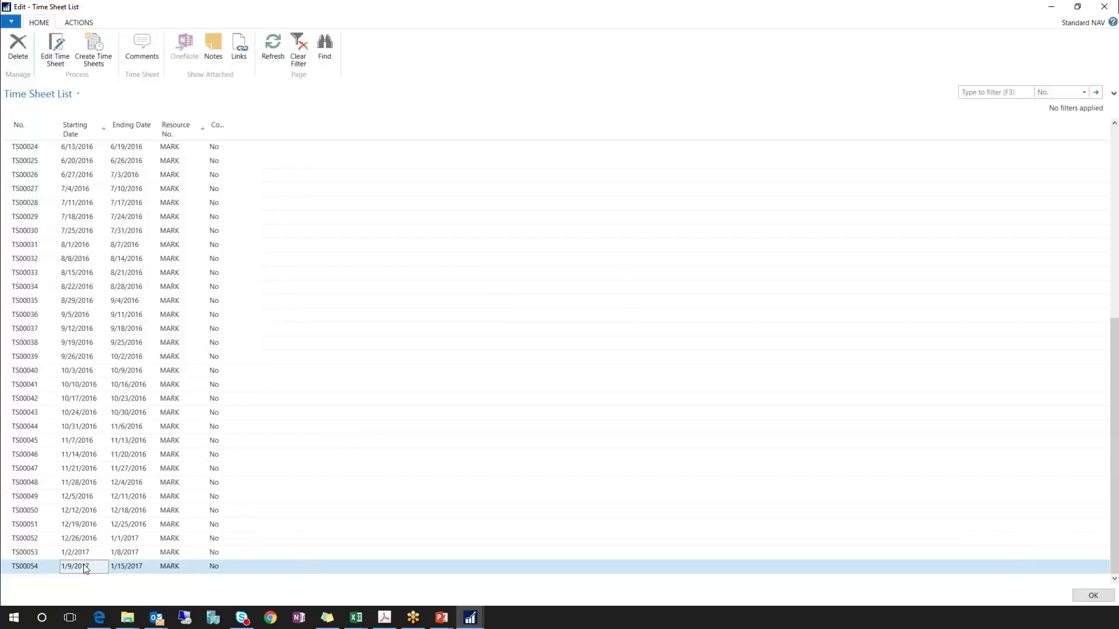
left_click(58, 42)
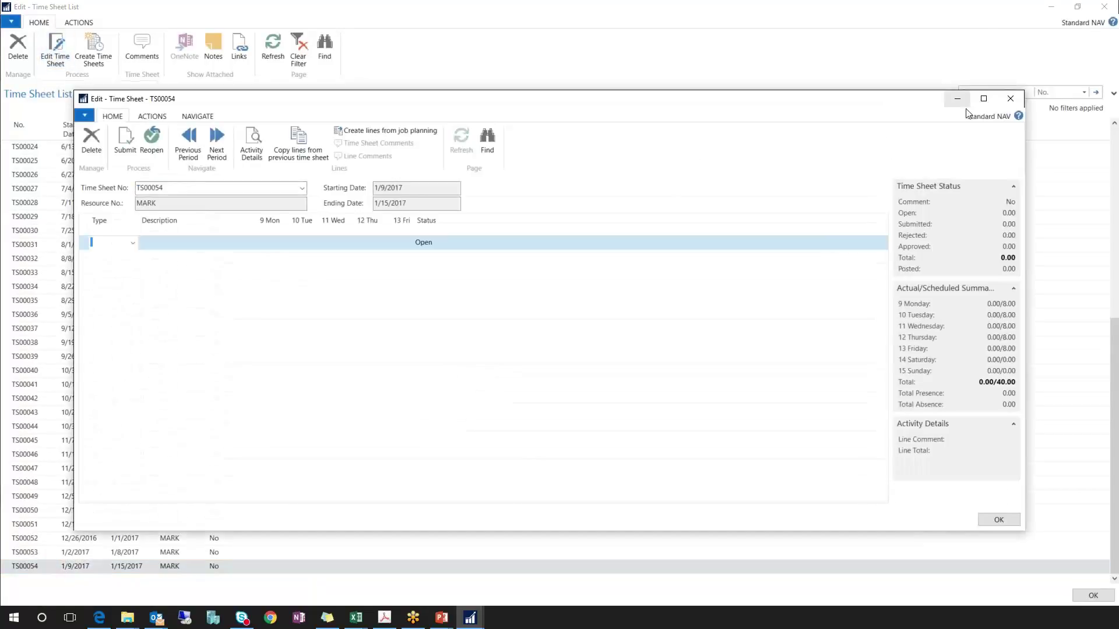
left_click(984, 99)
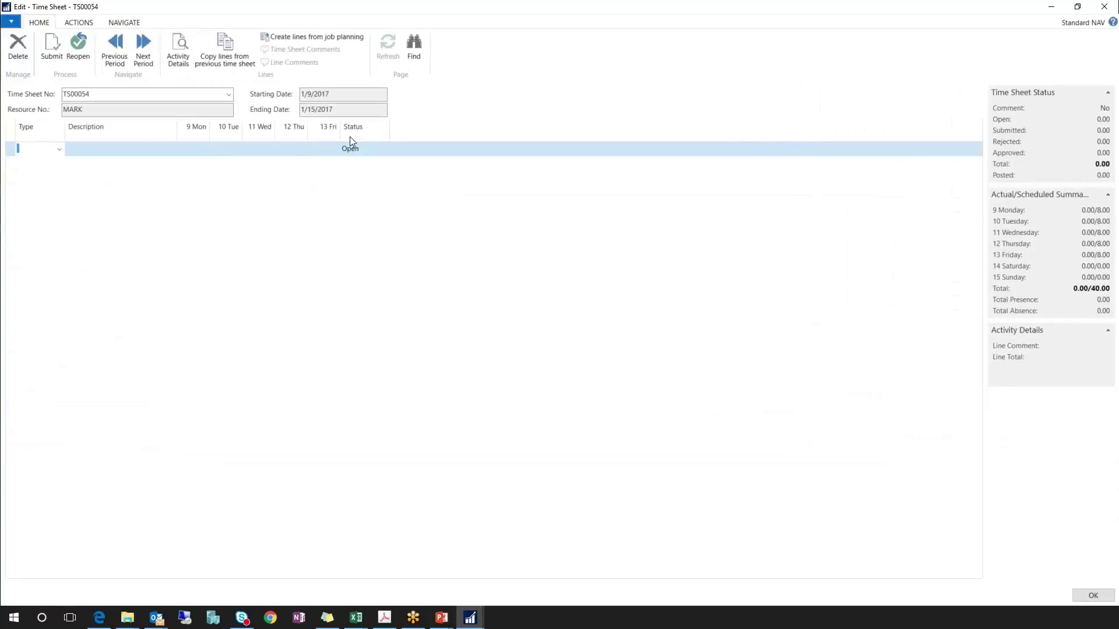
Make the first time sheet line a Job line and assign it to job DEERFIELD, 8 WP
left_click(60, 151)
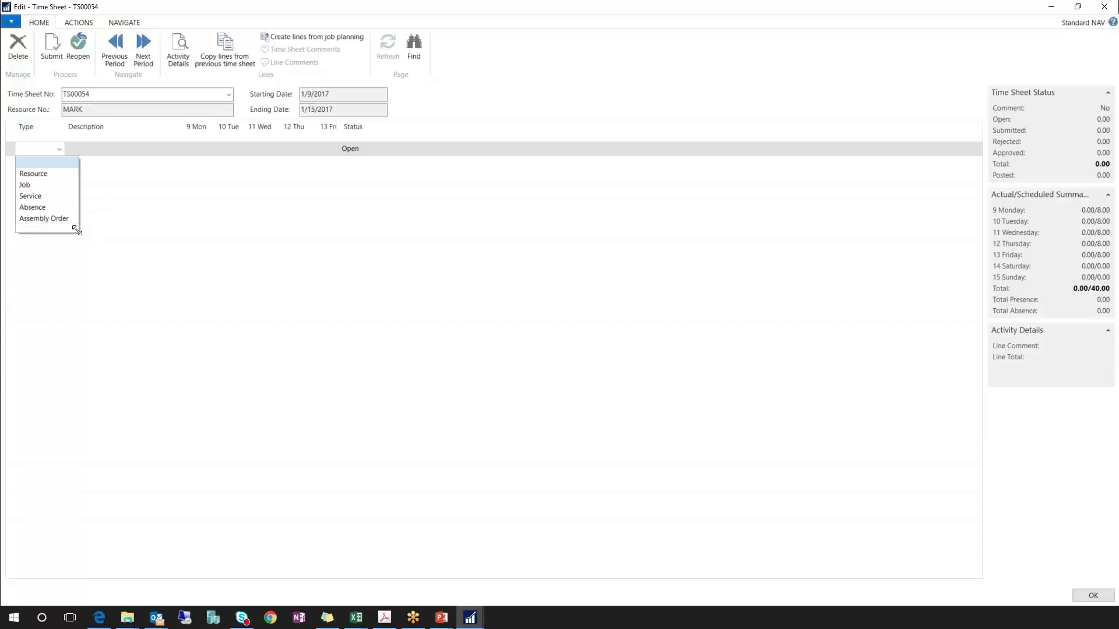
left_click(36, 187)
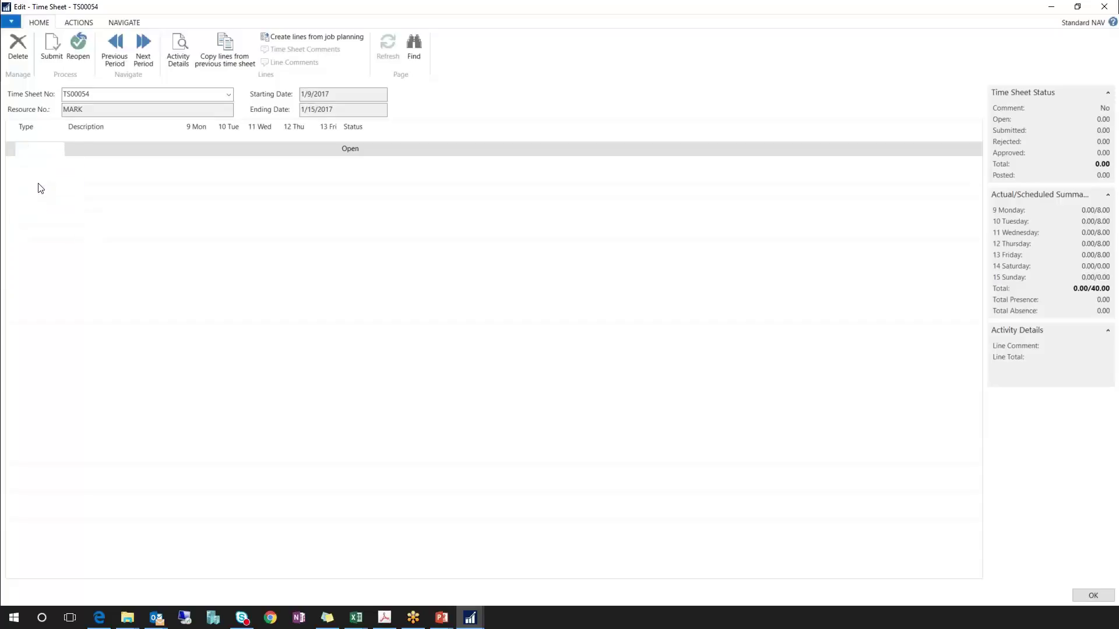
key("Tab")
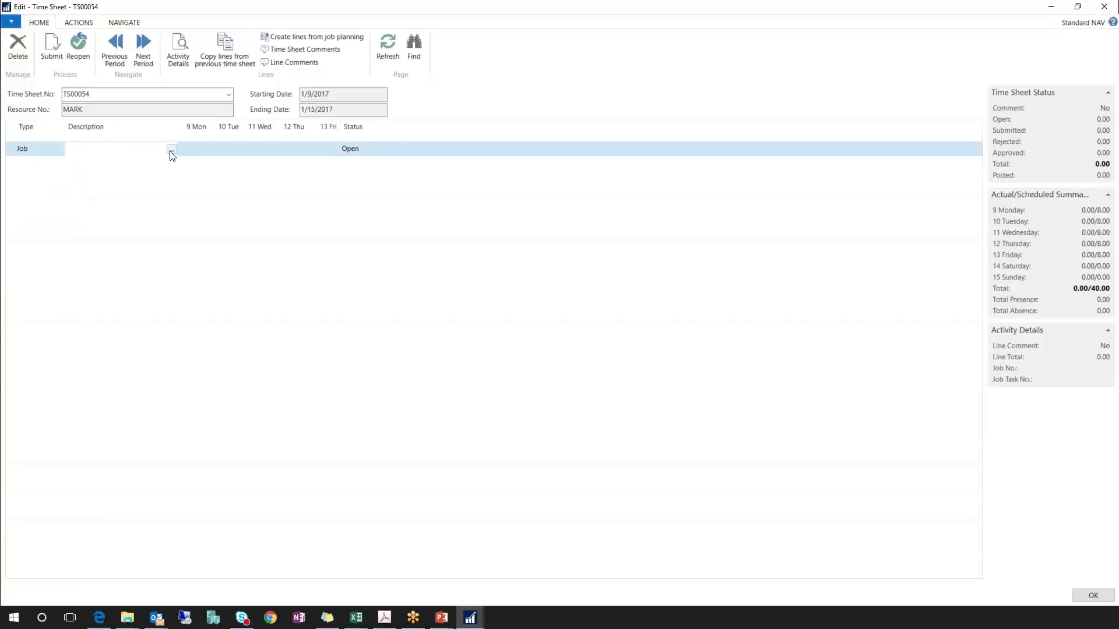
left_click(171, 151)
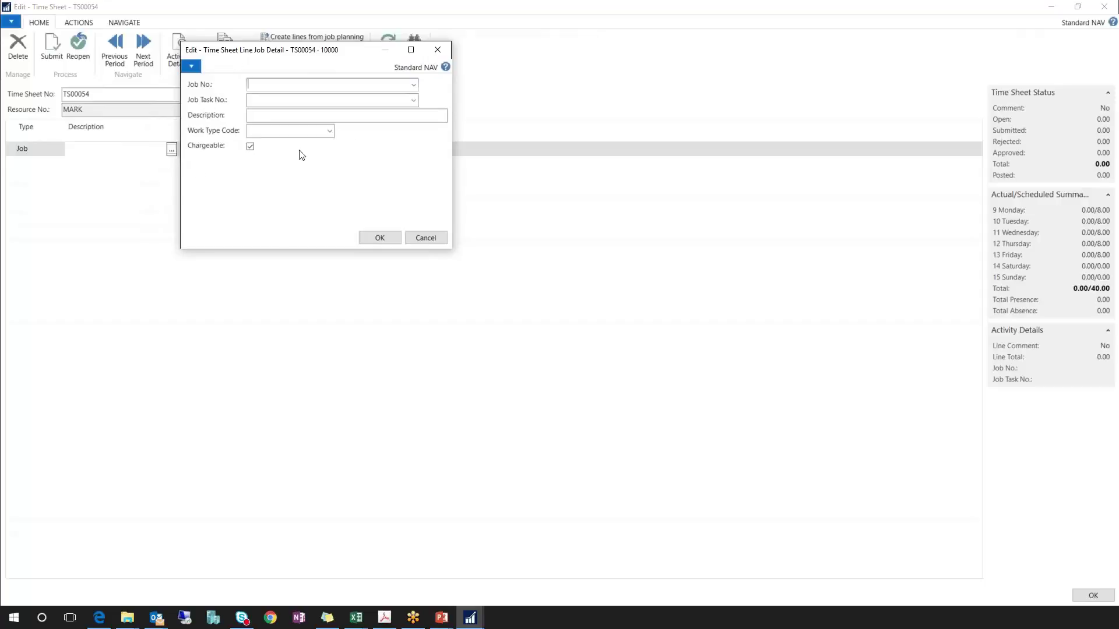
left_click(415, 86)
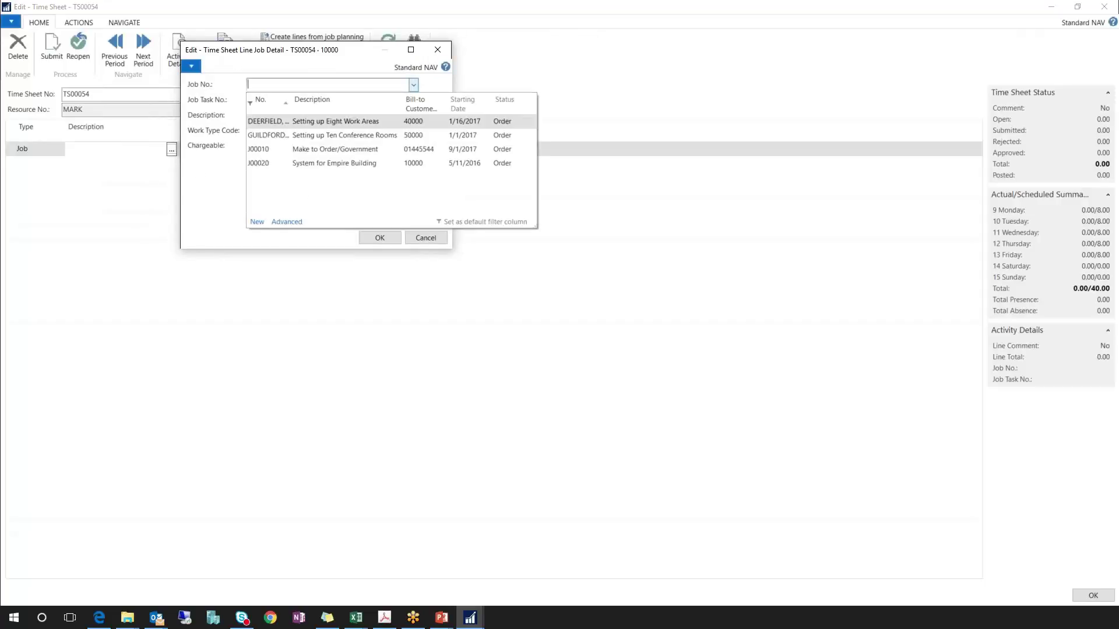
left_click(320, 122)
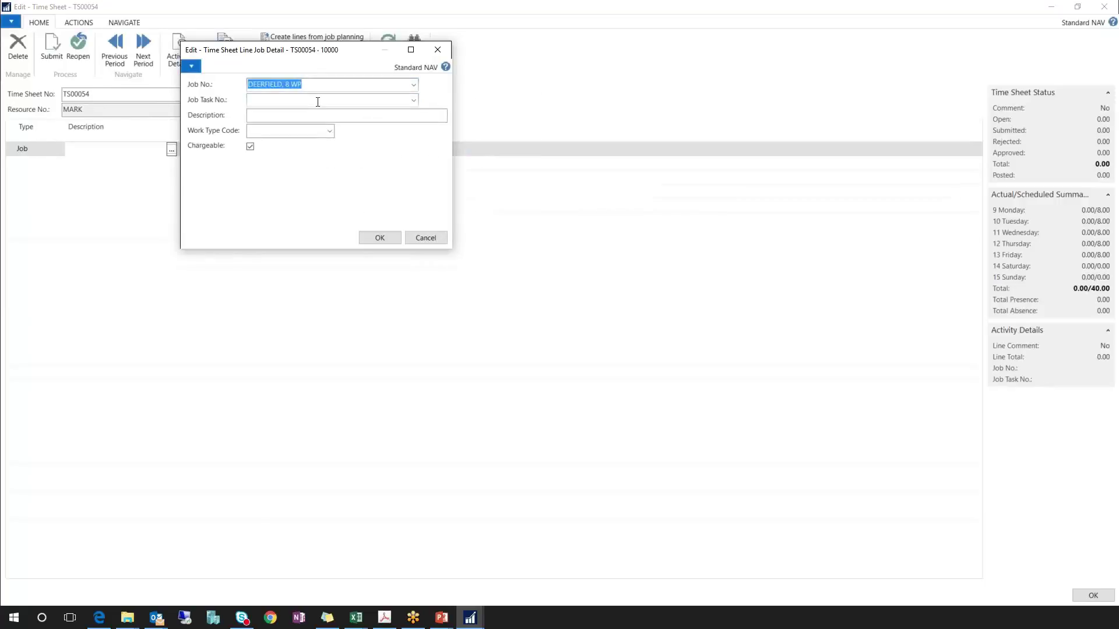
Set the job line's task to 1130, Obtaining Customer Approval, with work type code ENG, and accept the details
left_click(320, 99)
left_click(414, 101)
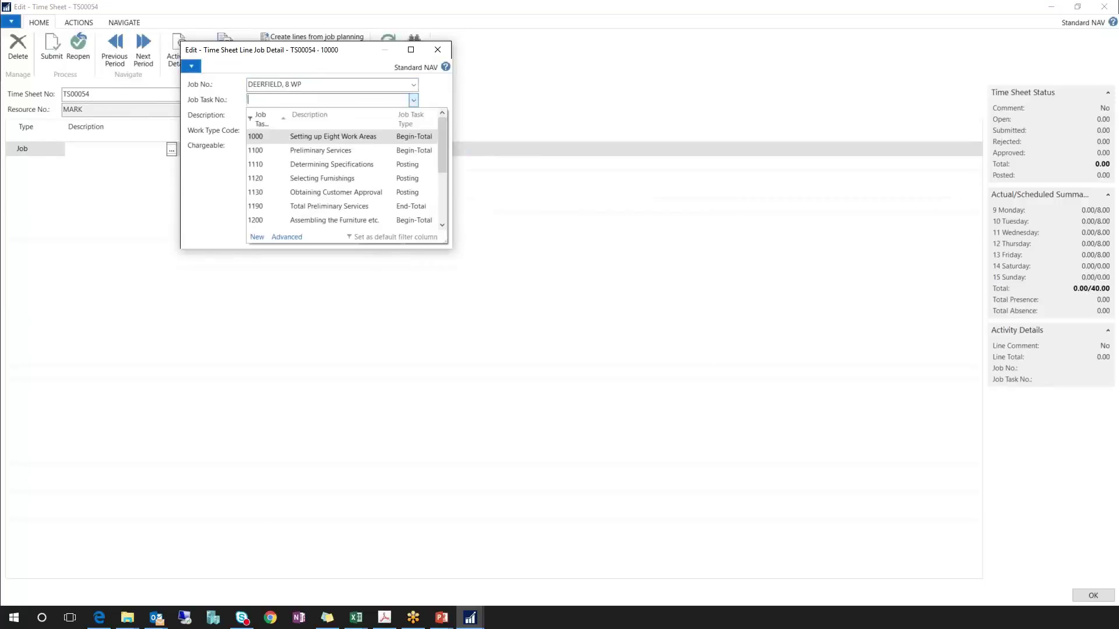
left_click(344, 195)
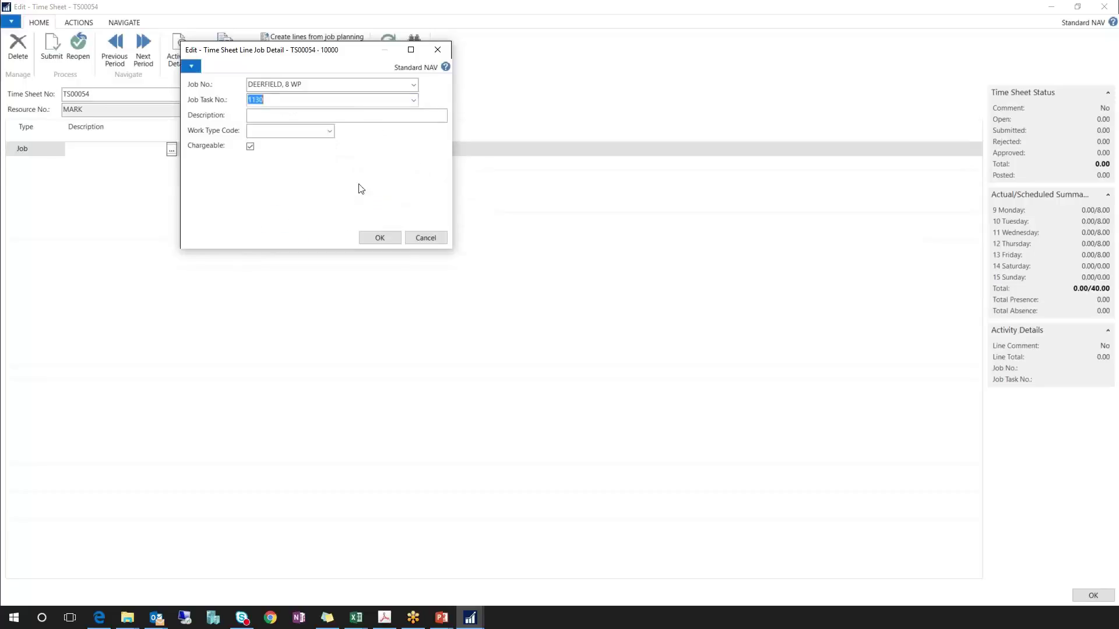
key("Tab")
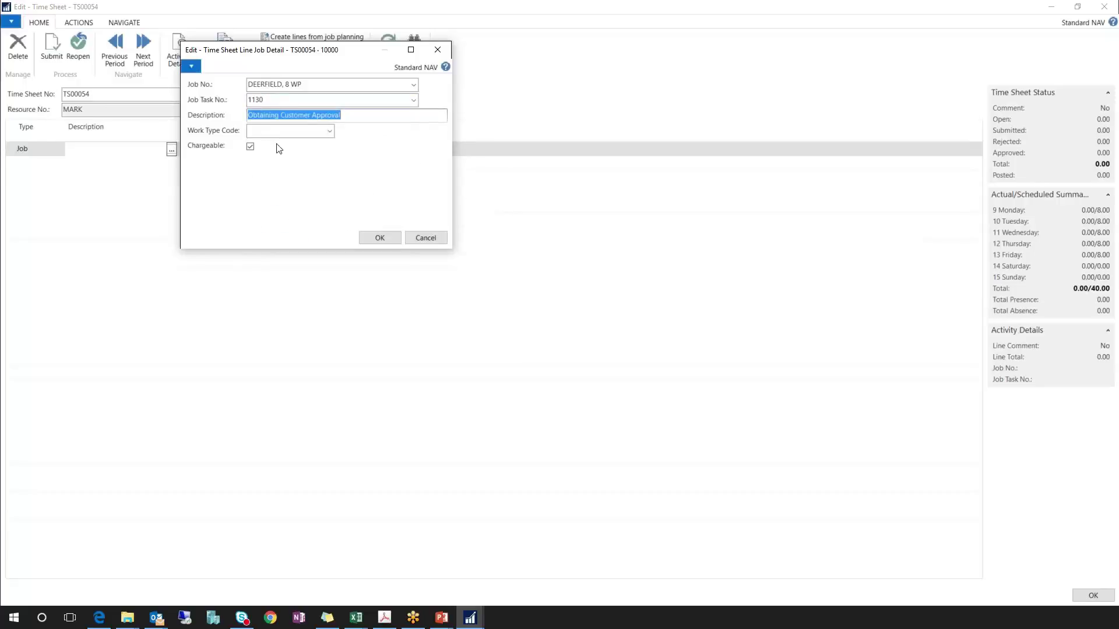
left_click(329, 130)
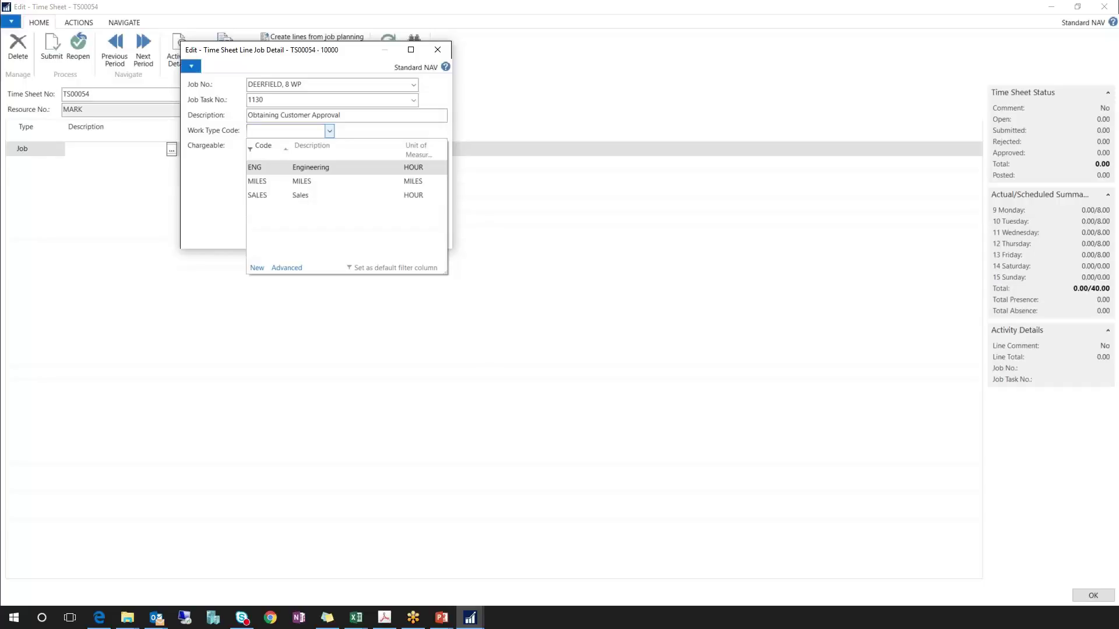
left_click(337, 168)
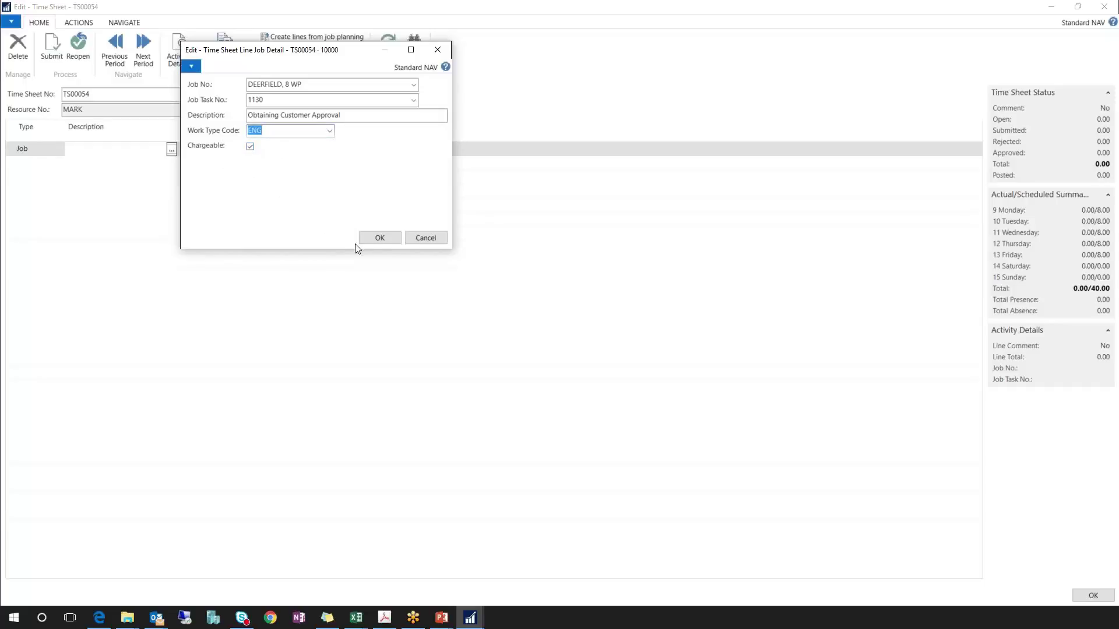
left_click(380, 239)
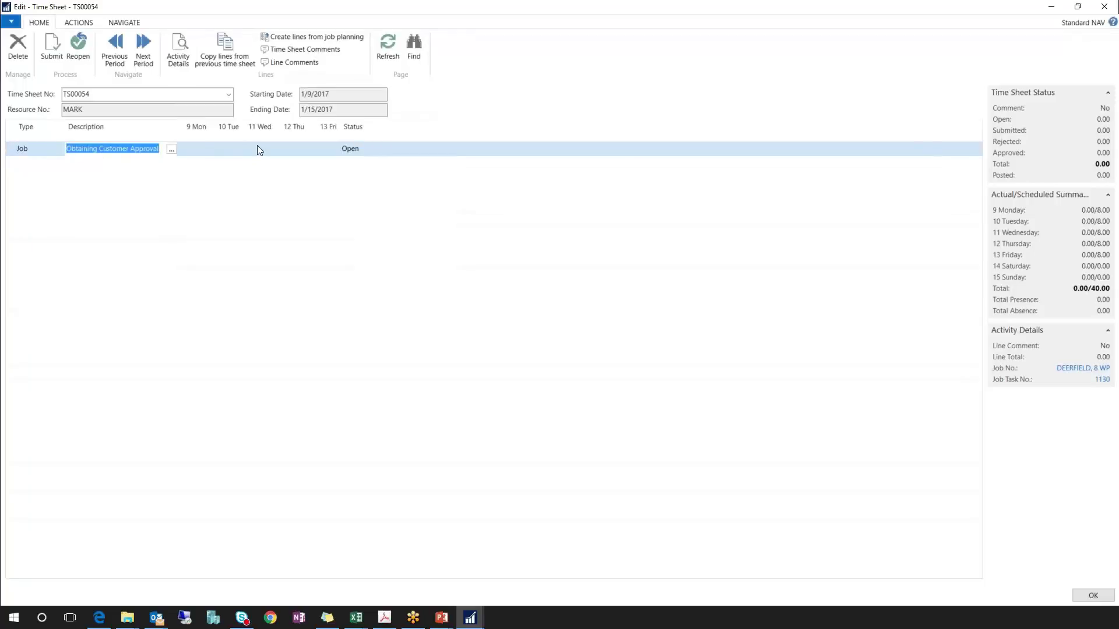
Enter 5 hours on Monday the 9th and 5 hours on Wednesday the 11th for the job line
left_click(199, 150)
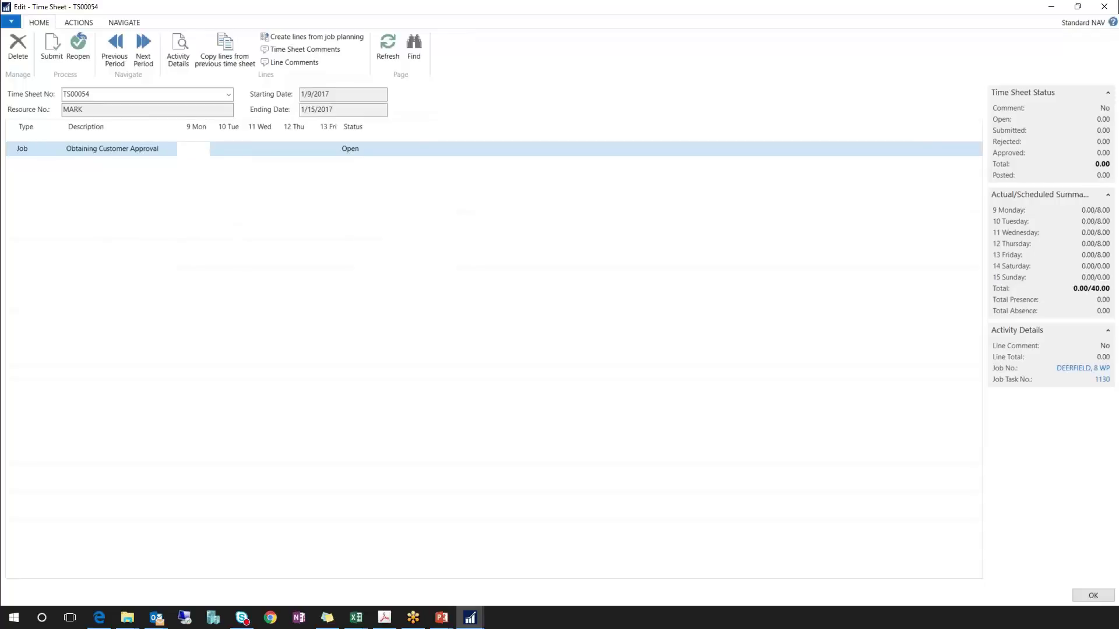
type("5")
key("Tab")
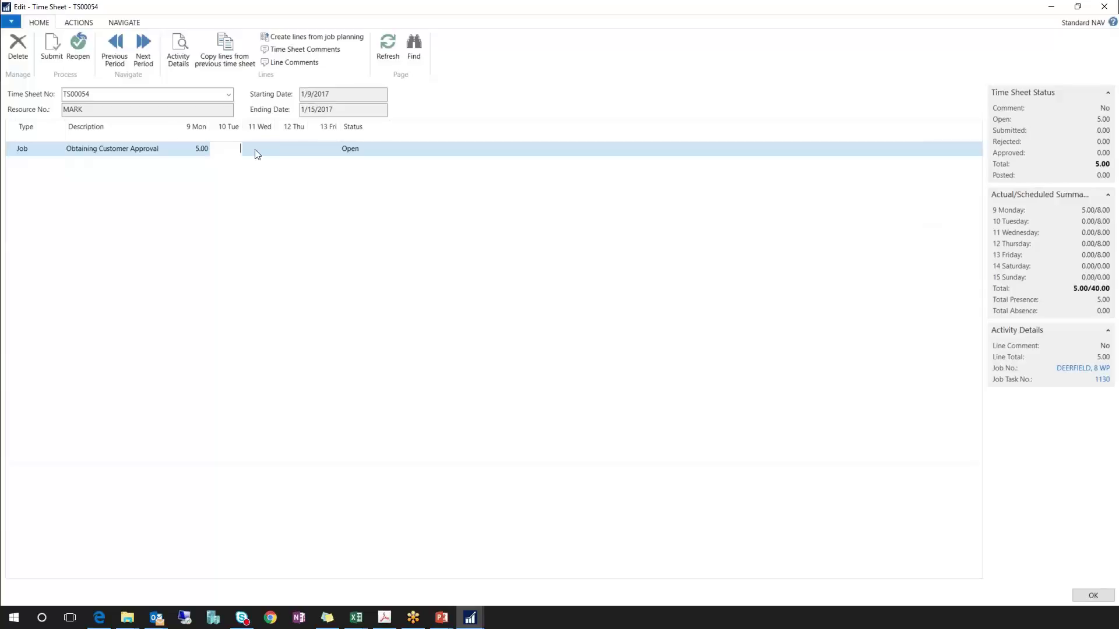
type("5")
key("Tab")
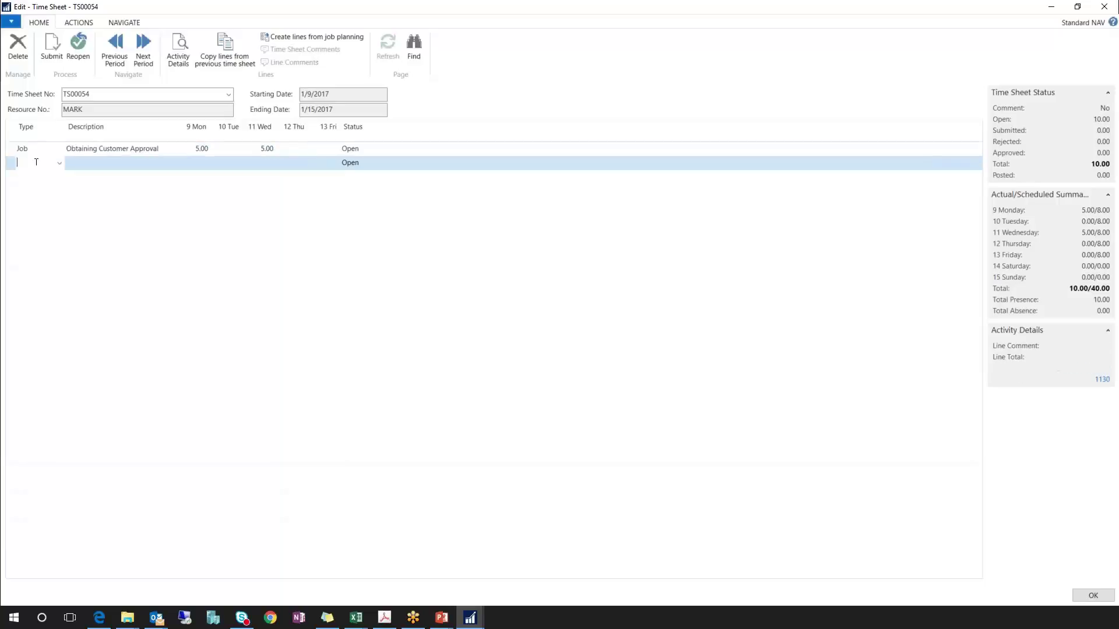
Add an Absence line on the second row with DAYOFF as its cause of absence code
left_click(59, 164)
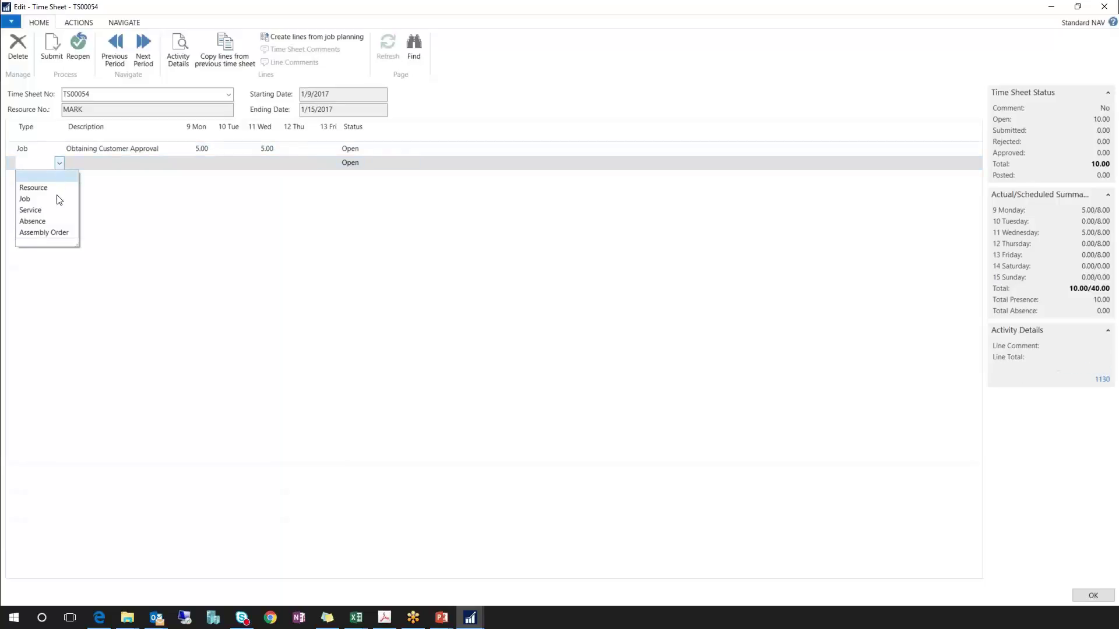
left_click(45, 223)
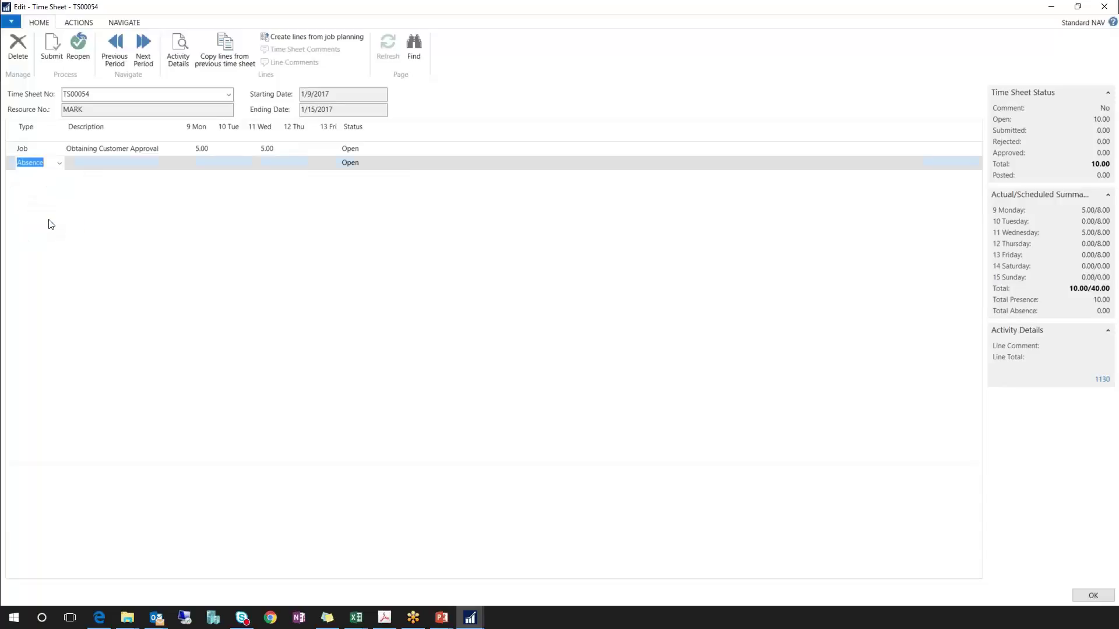
key("Tab")
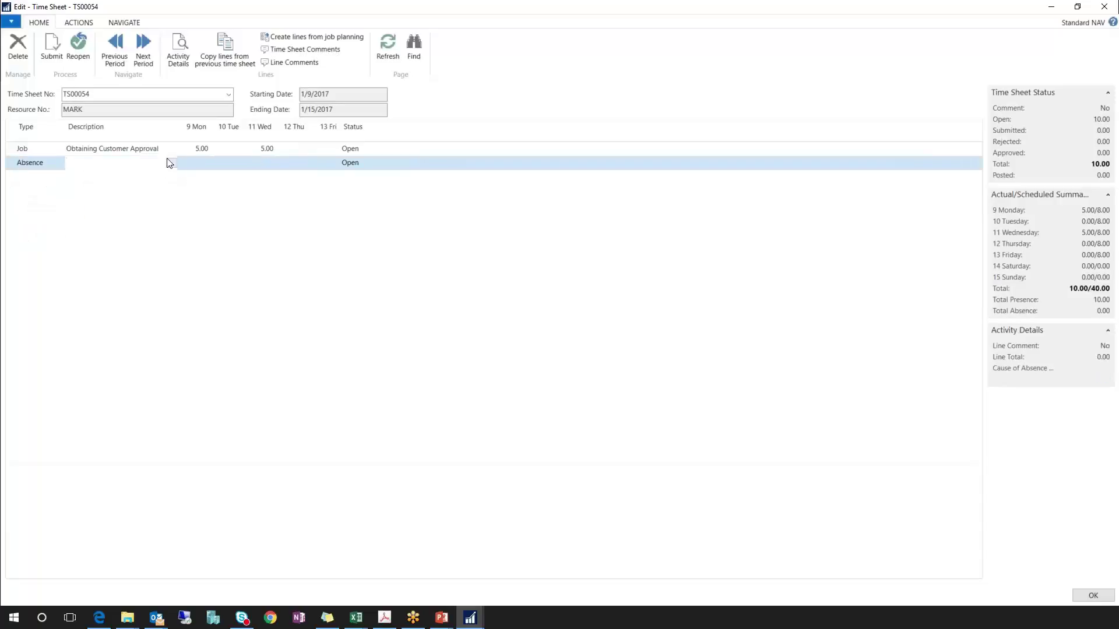
left_click(172, 164)
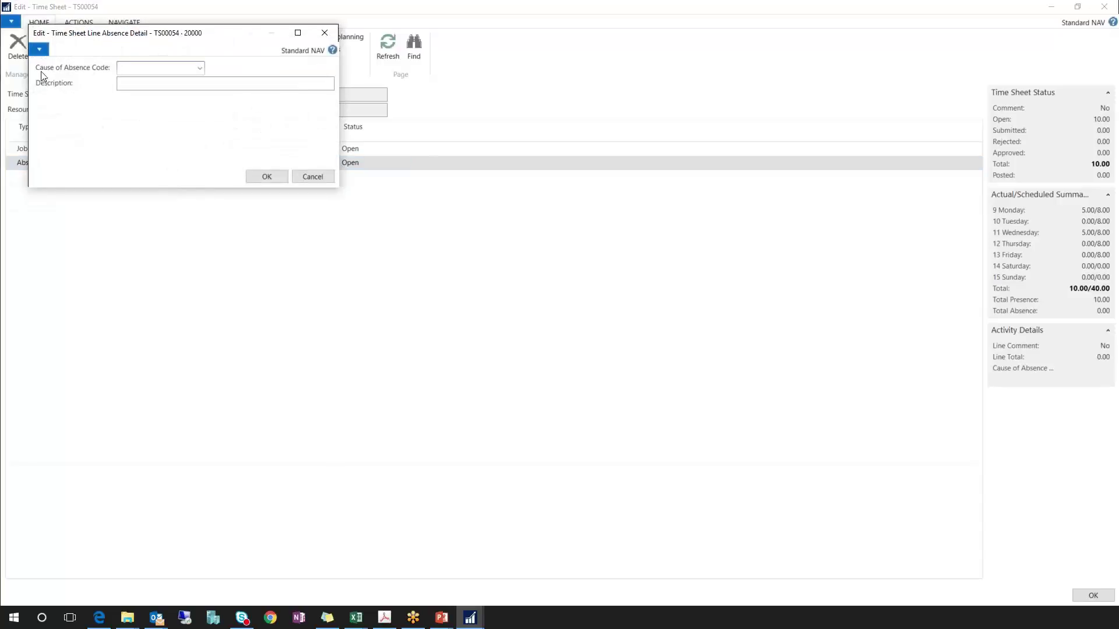
left_click(200, 70)
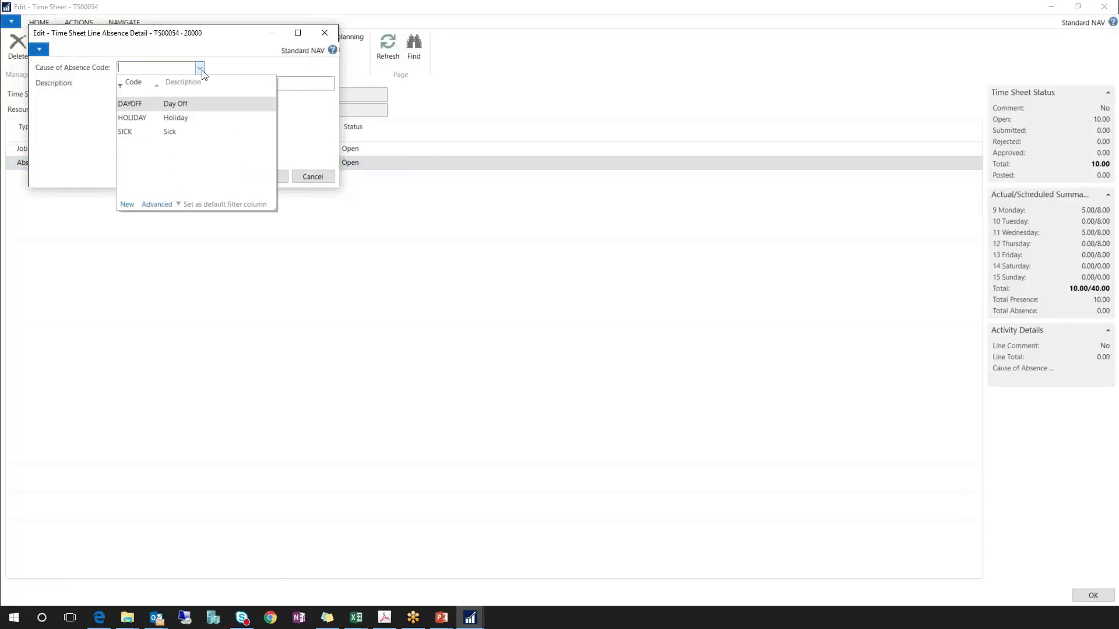
left_click(187, 110)
key("Tab")
left_click(274, 177)
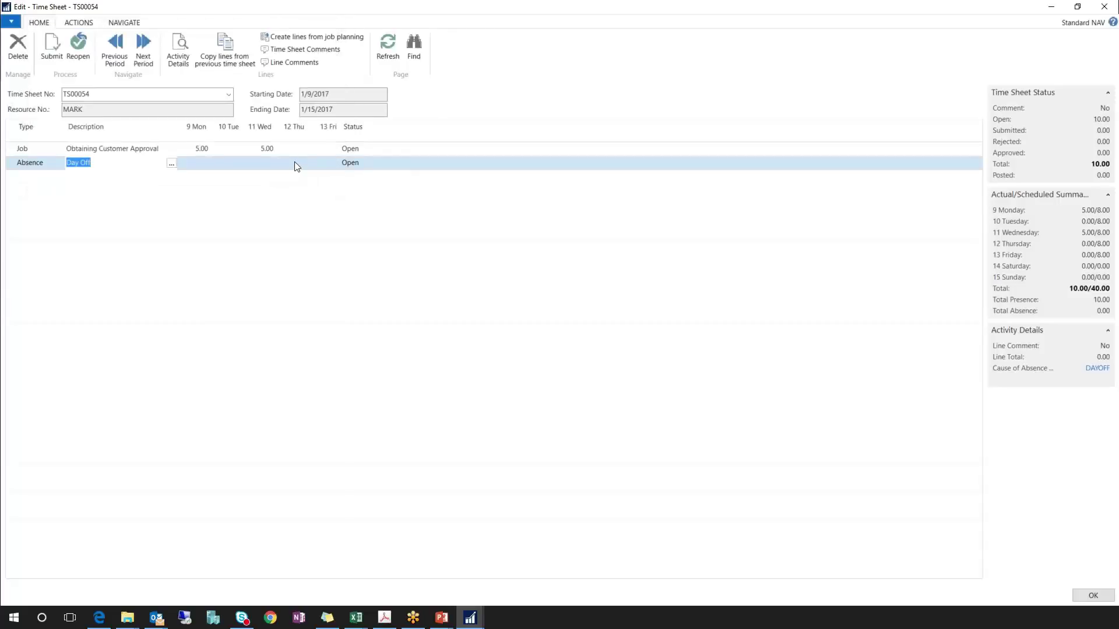
Enter 8 hours each on Thursday the 12th and Friday the 13th for the Day Off line
left_click(295, 166)
type("8")
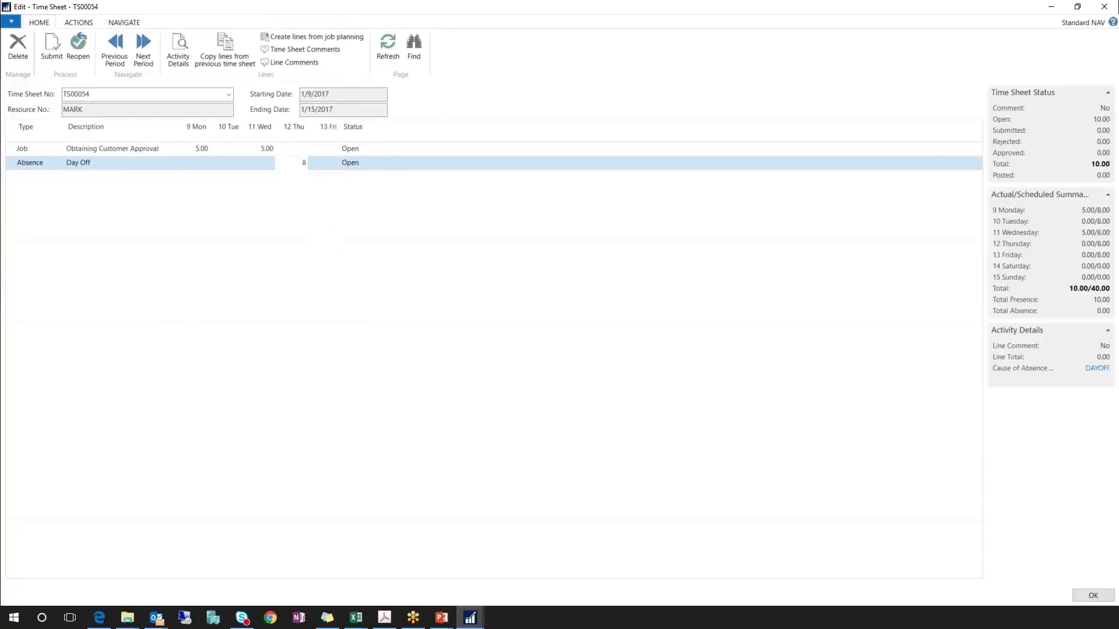
key("Tab")
type("8")
key("Tab")
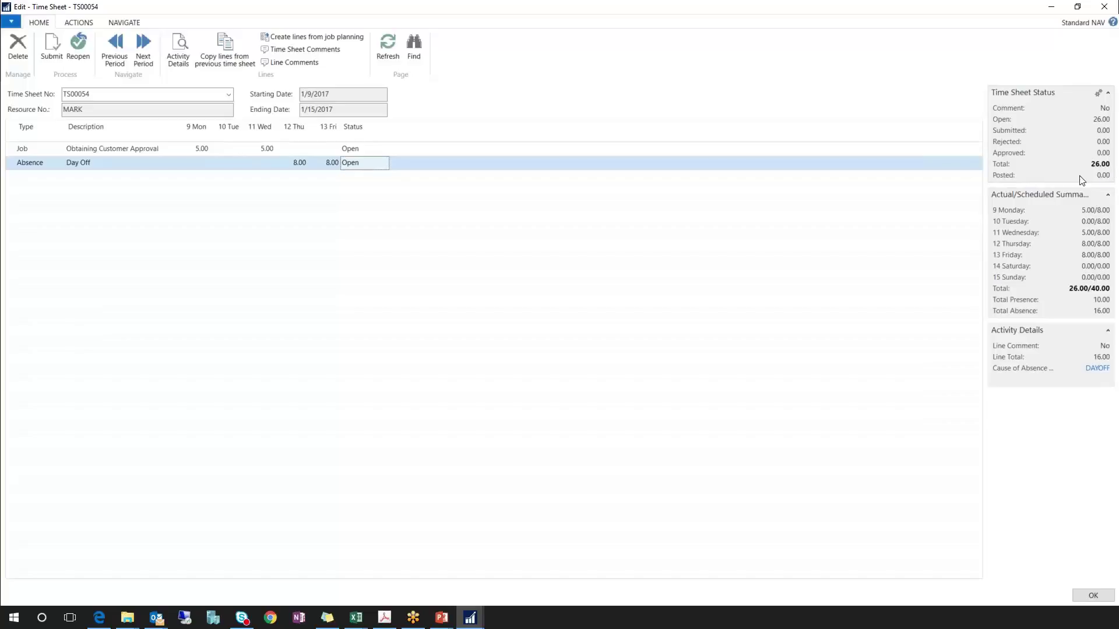
Add a line of type Service on the third row of the time sheet
left_click(32, 177)
left_click(60, 177)
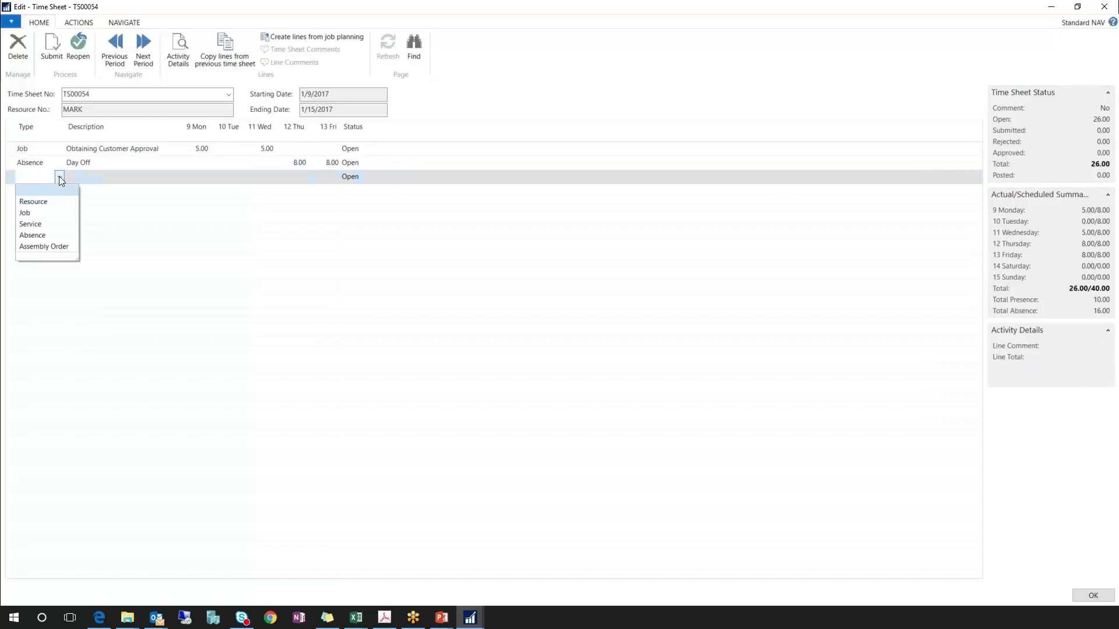
left_click(44, 227)
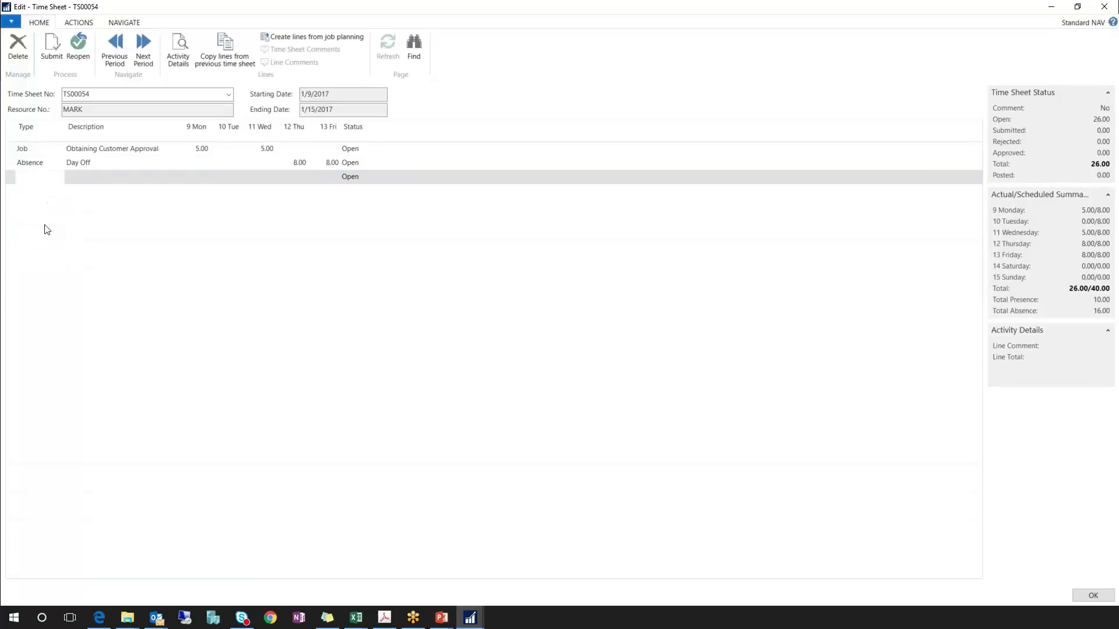
key("Tab")
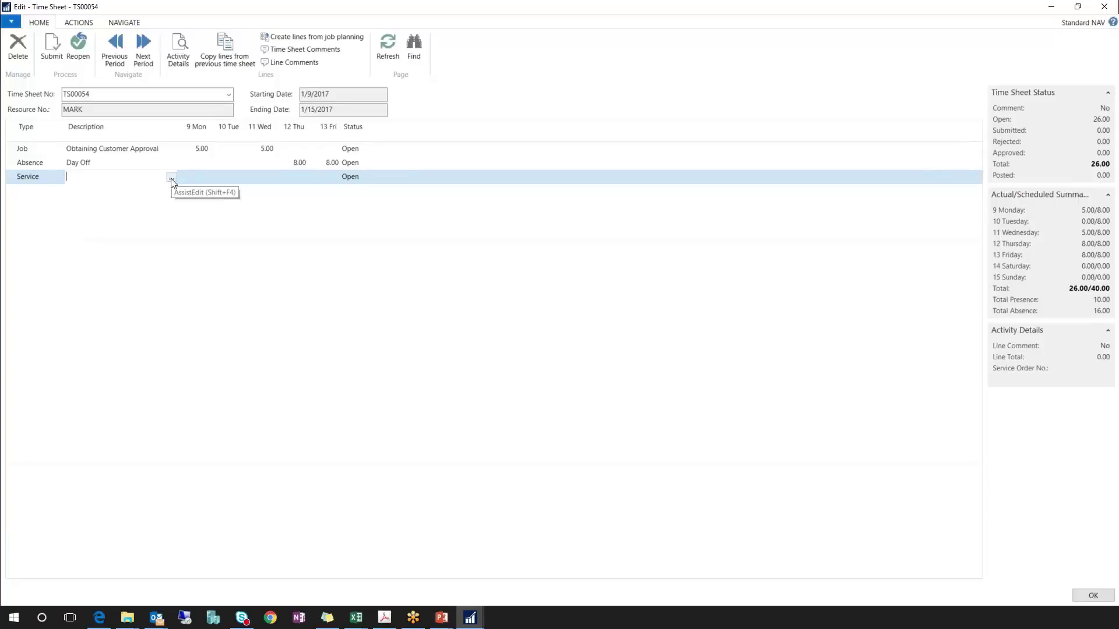
Link the service line to the third service order in the lookup, set work type code ENG, and accept the details
left_click(171, 180)
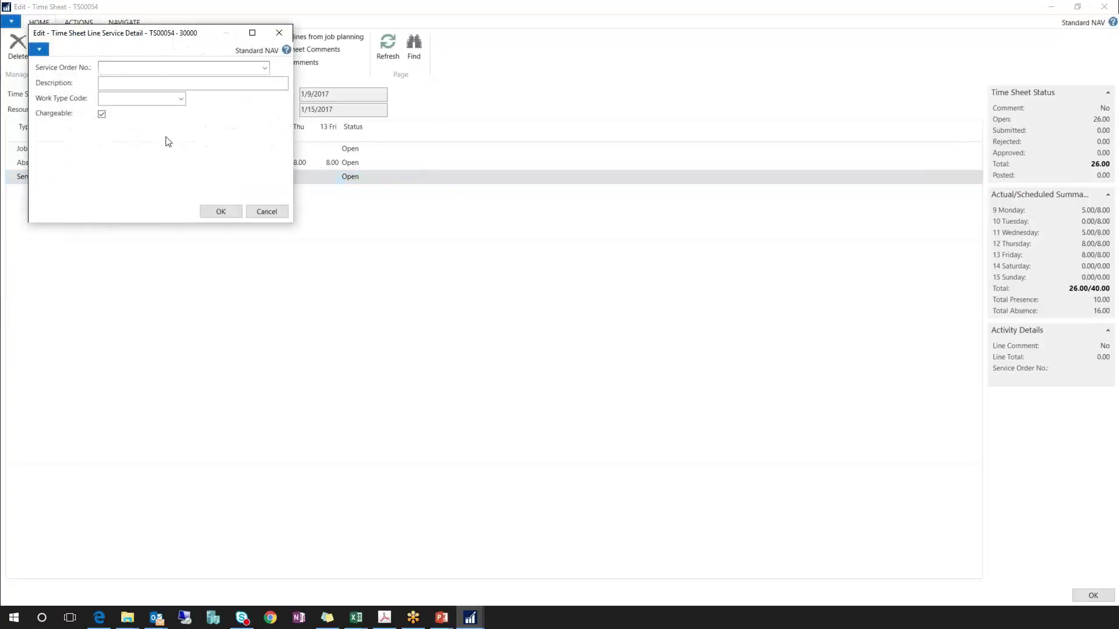
left_click(265, 68)
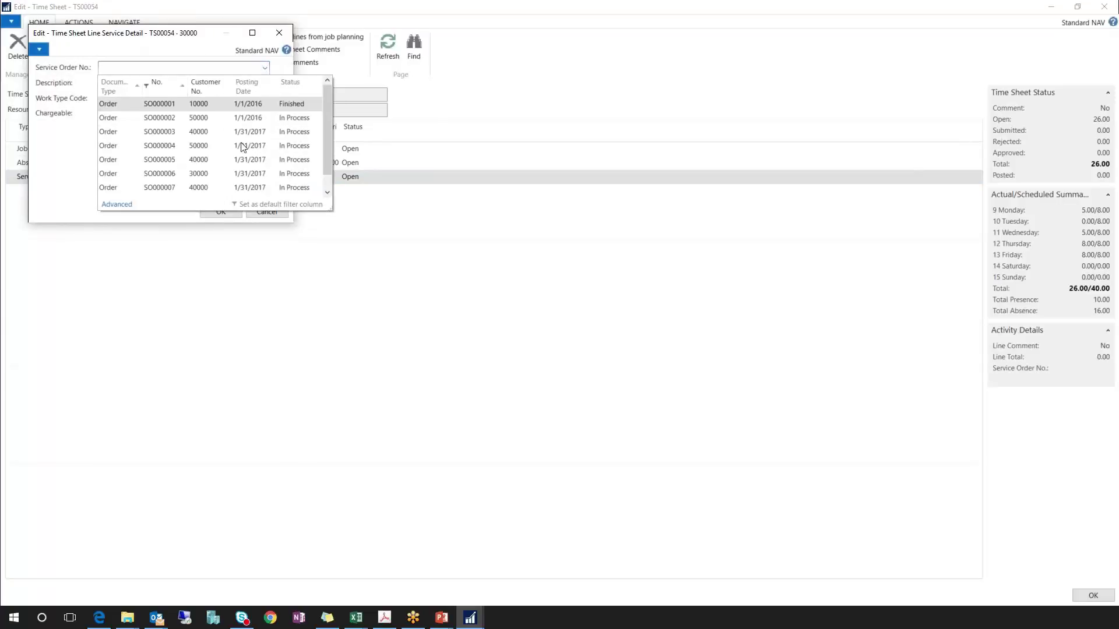
left_click(155, 134)
key("Tab")
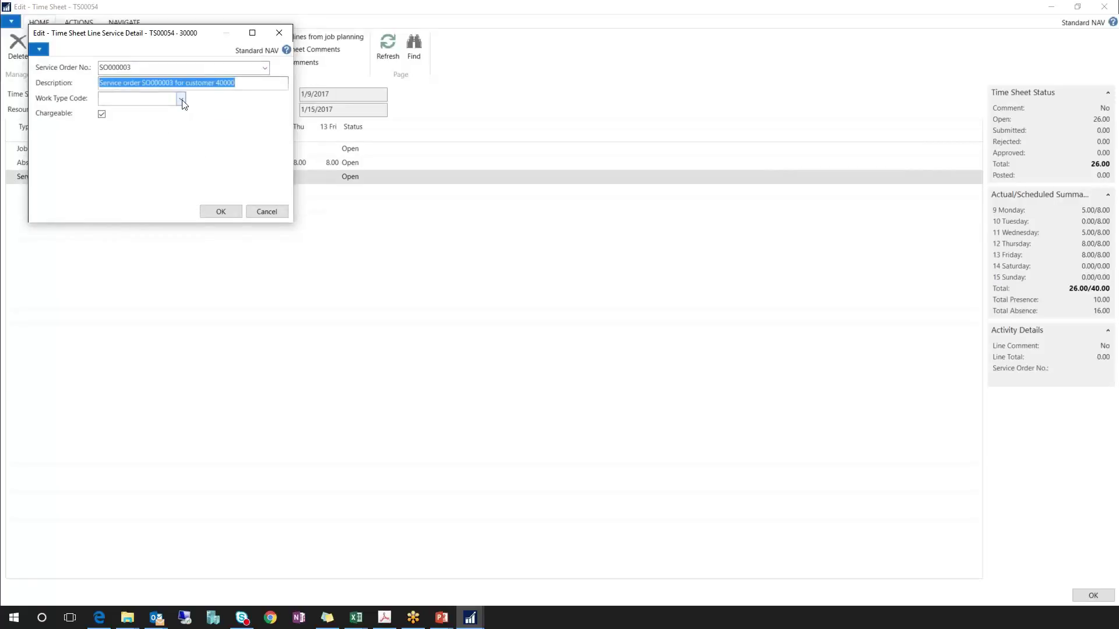
left_click(181, 99)
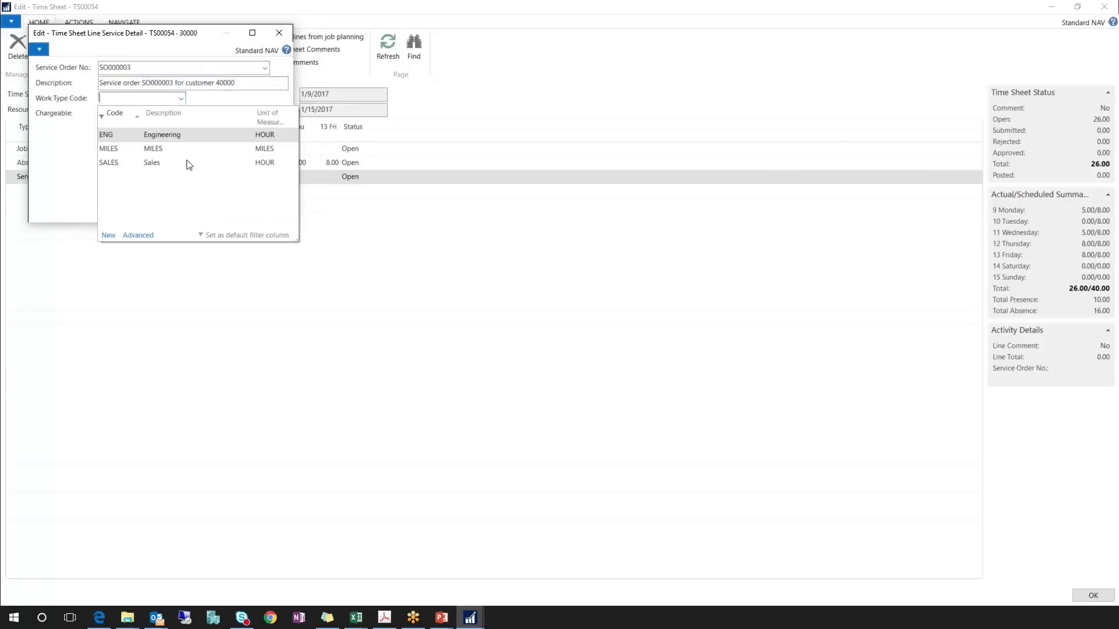
left_click(178, 136)
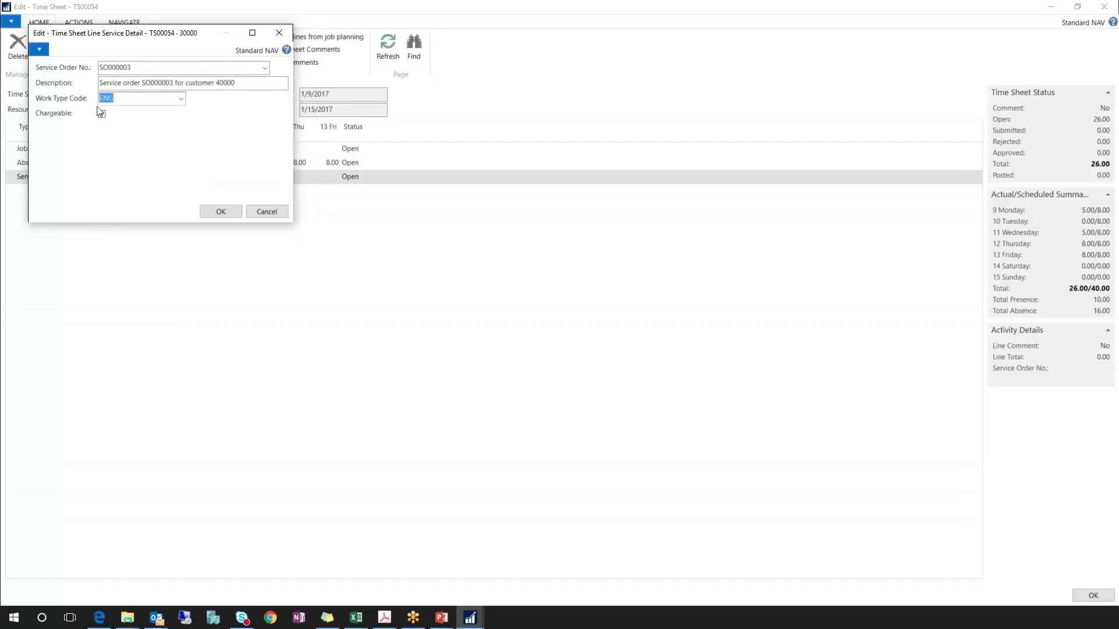
left_click(217, 213)
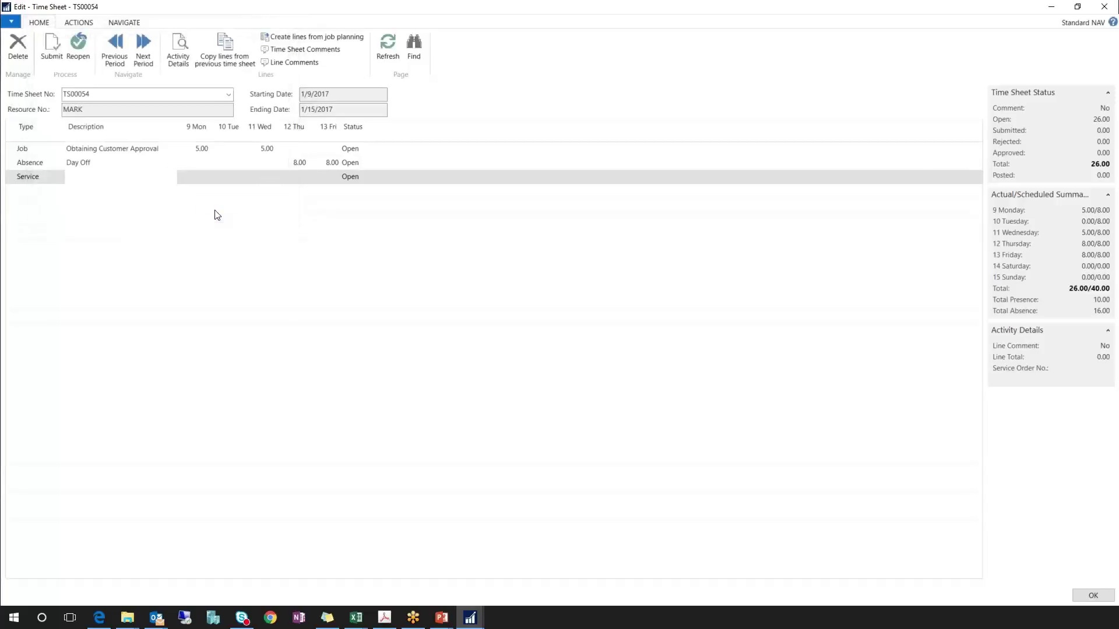
Enter 3 hours on Monday the 9th, 8 on Tuesday the 10th and 3 on Wednesday the 11th for the service line
key("Tab")
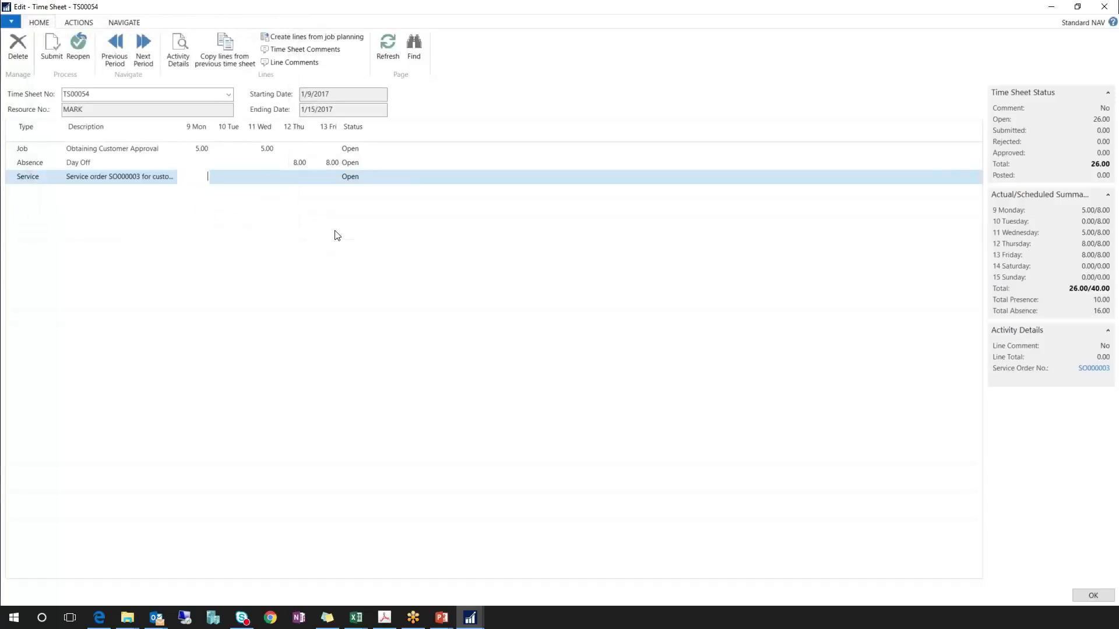
type("3")
key("Tab")
type("8")
key("Tab")
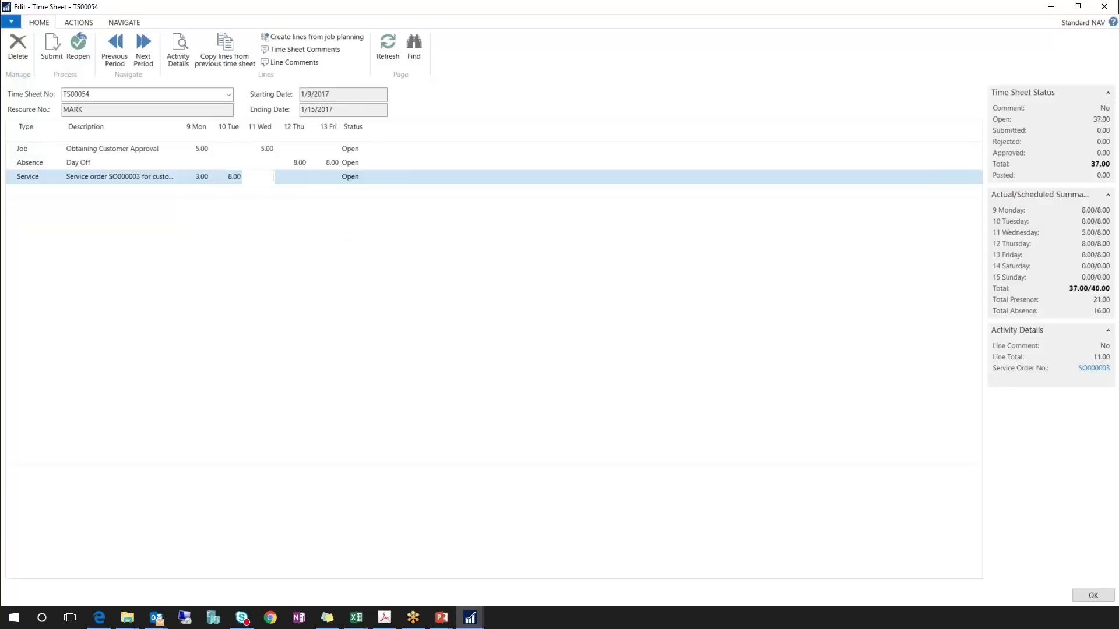
type("3")
key("Tab")
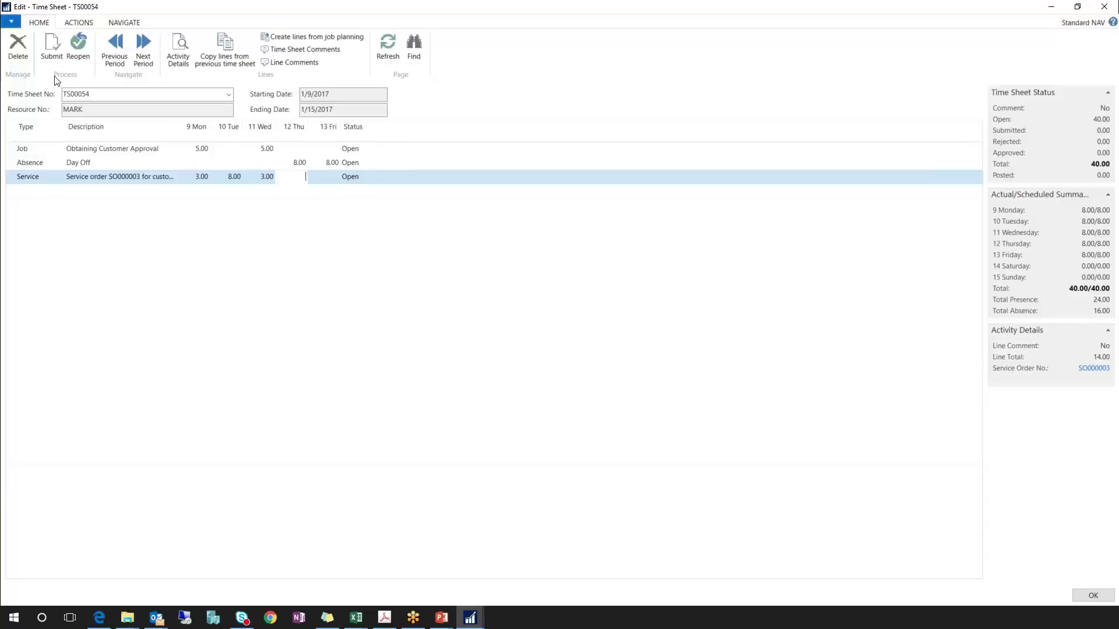
Submit all open lines of the time sheet for approval, then close the time sheet and the time sheet list
left_click(49, 46)
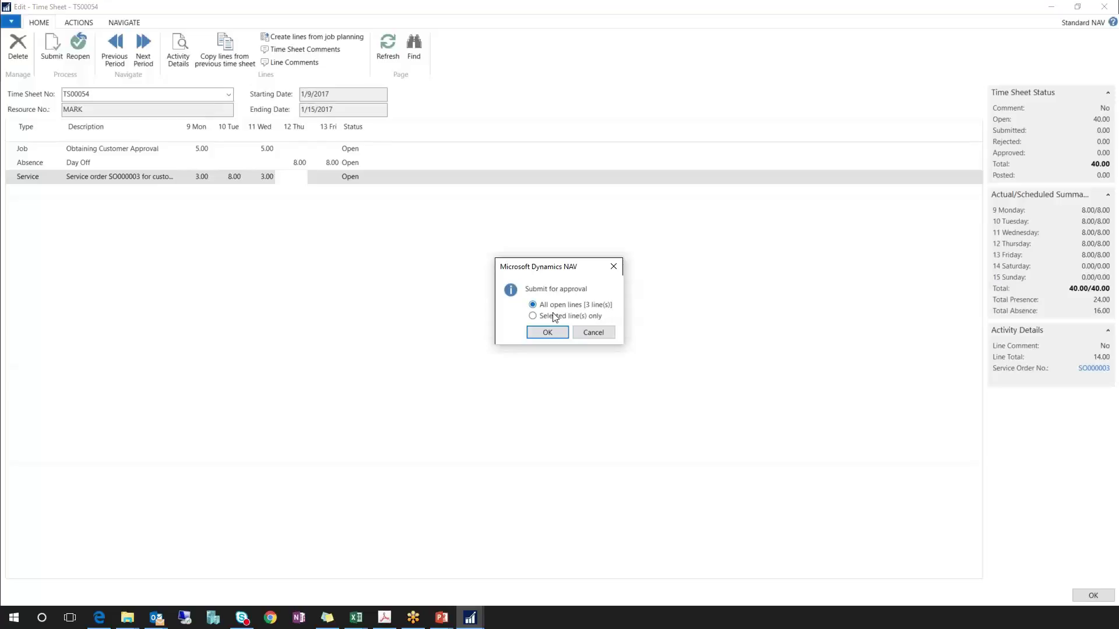
left_click(546, 333)
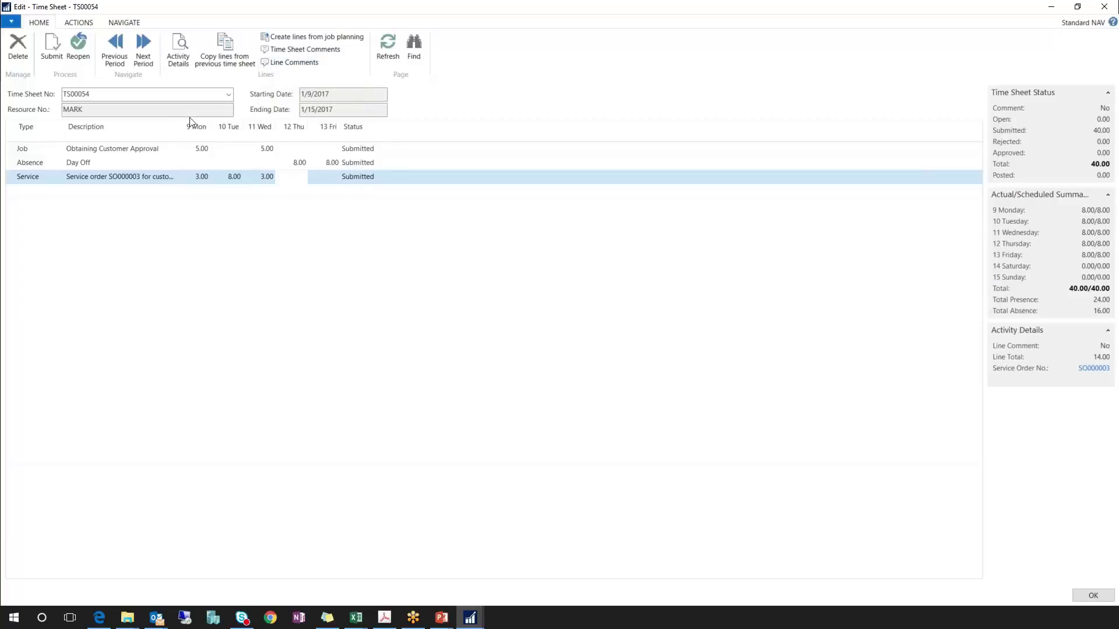
left_click(1092, 597)
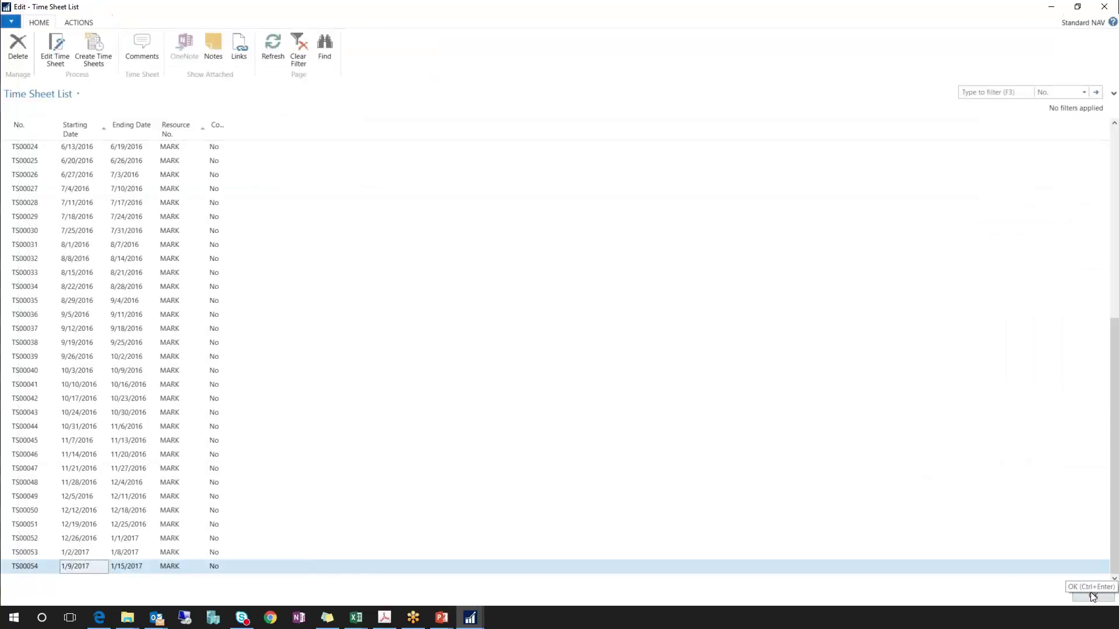
left_click(1091, 597)
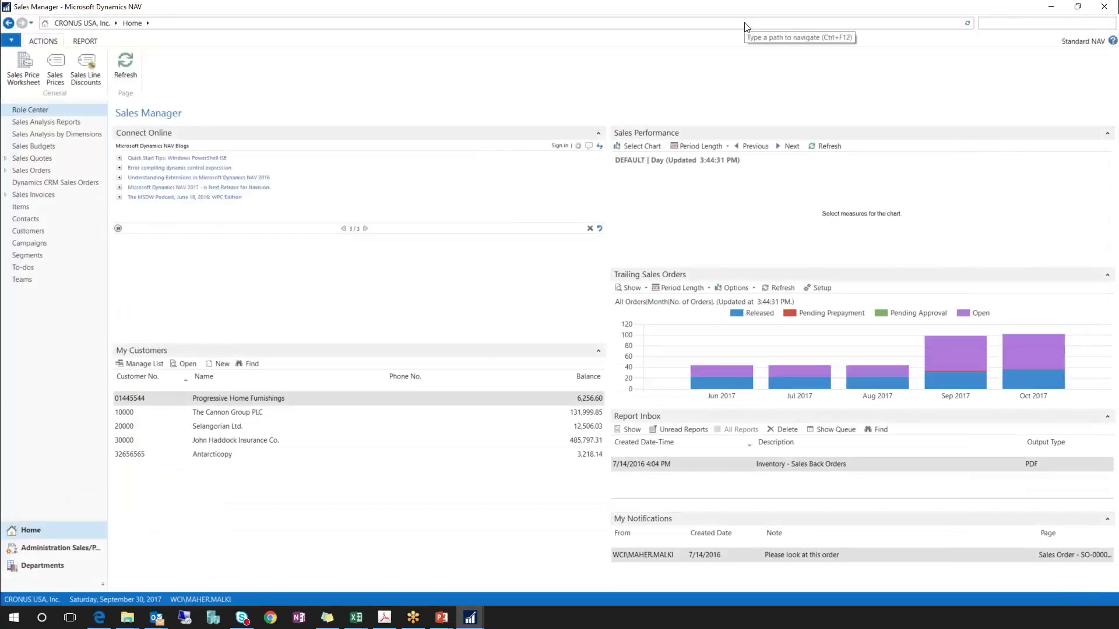
Search for time sheets, open the Manager Time Sheets list maximized, and go to its last entry
type("time shee")
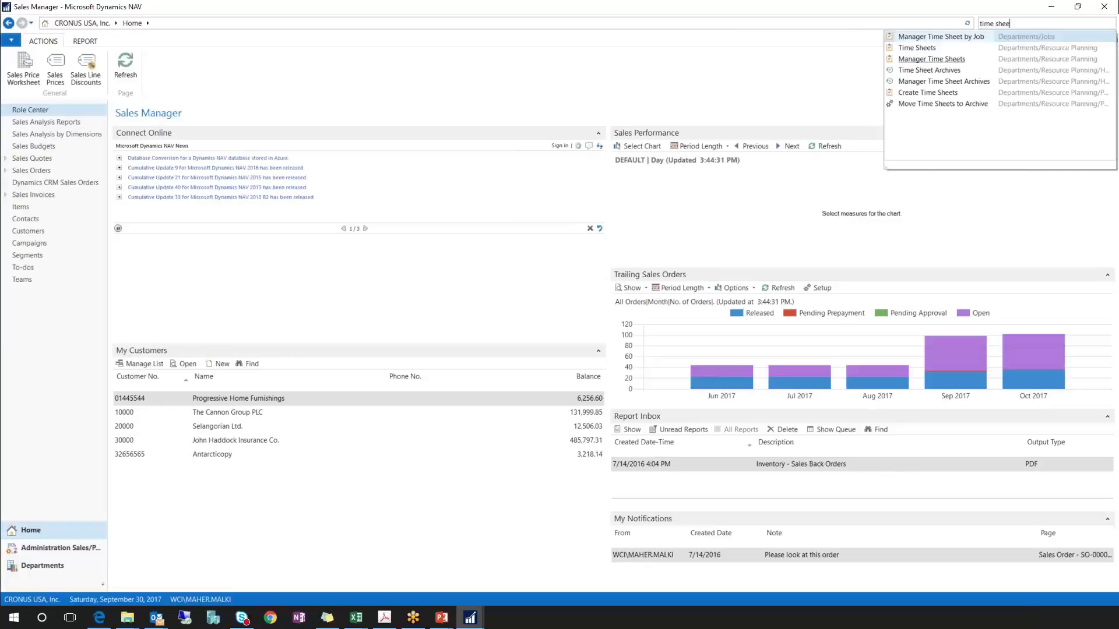
left_click(941, 60)
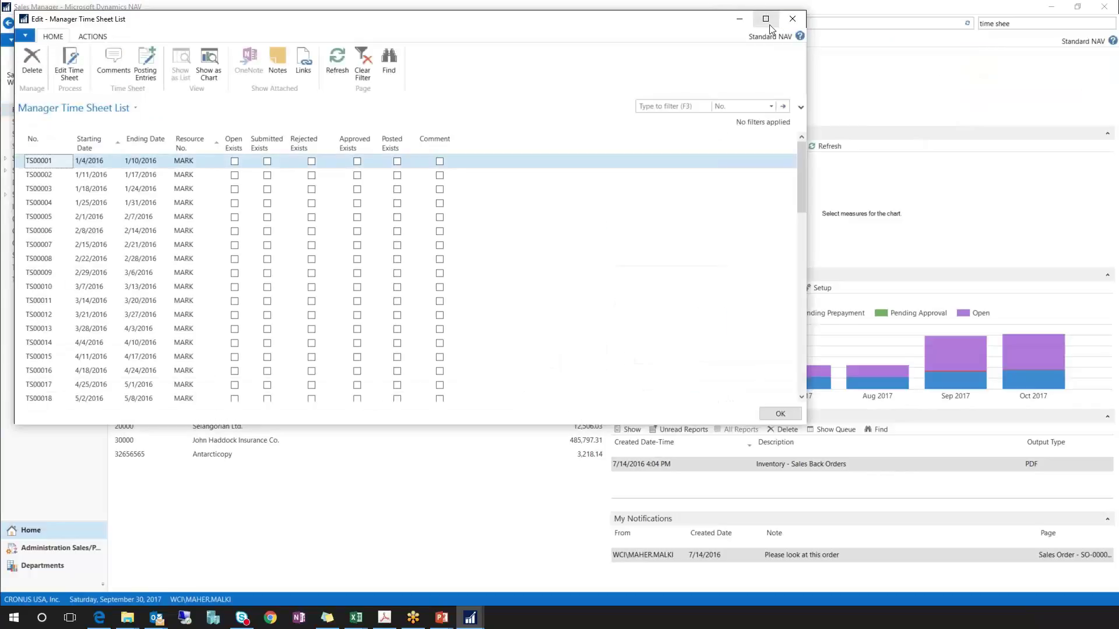
left_click(770, 25)
key("ctrl+End")
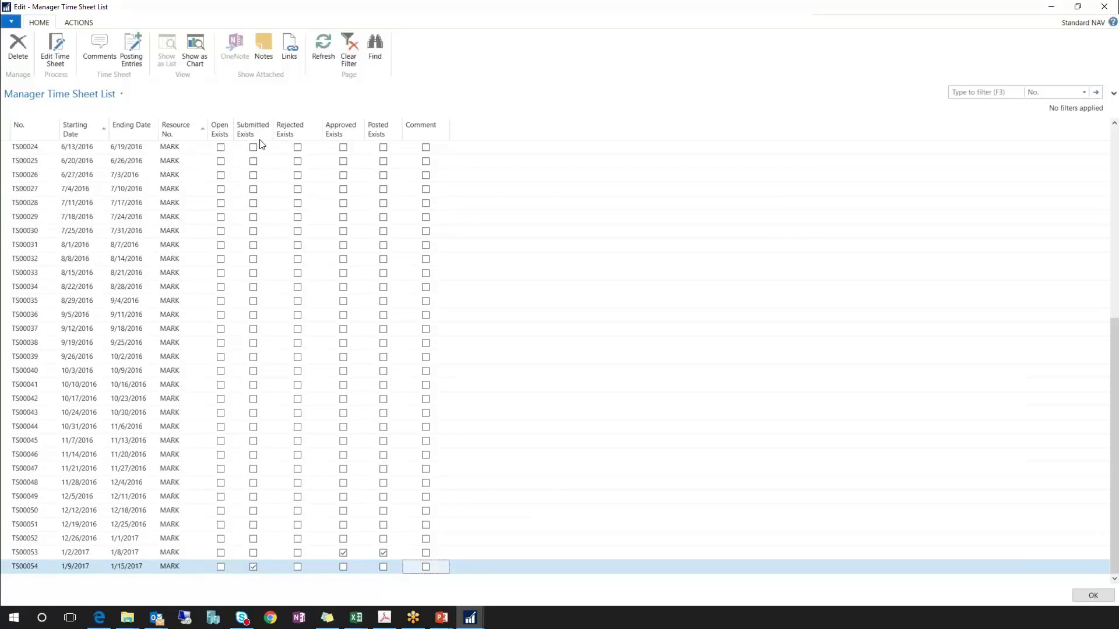
Open the submitted time sheet starting 1/9/2017 from the manager list and widen its window to show the full lines
left_click(252, 569)
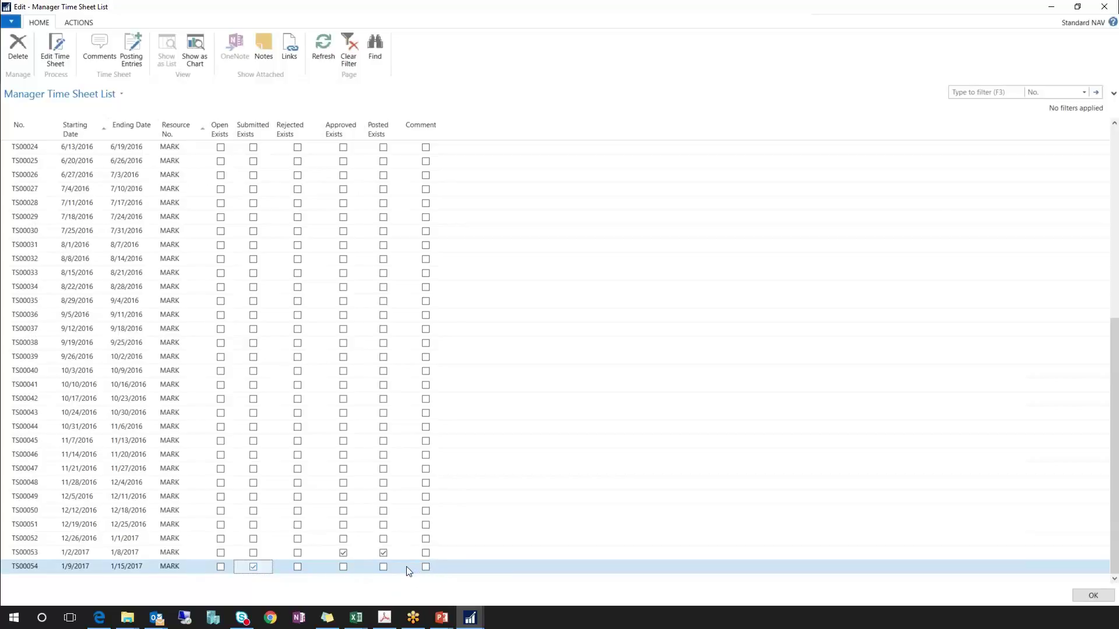
left_click(60, 53)
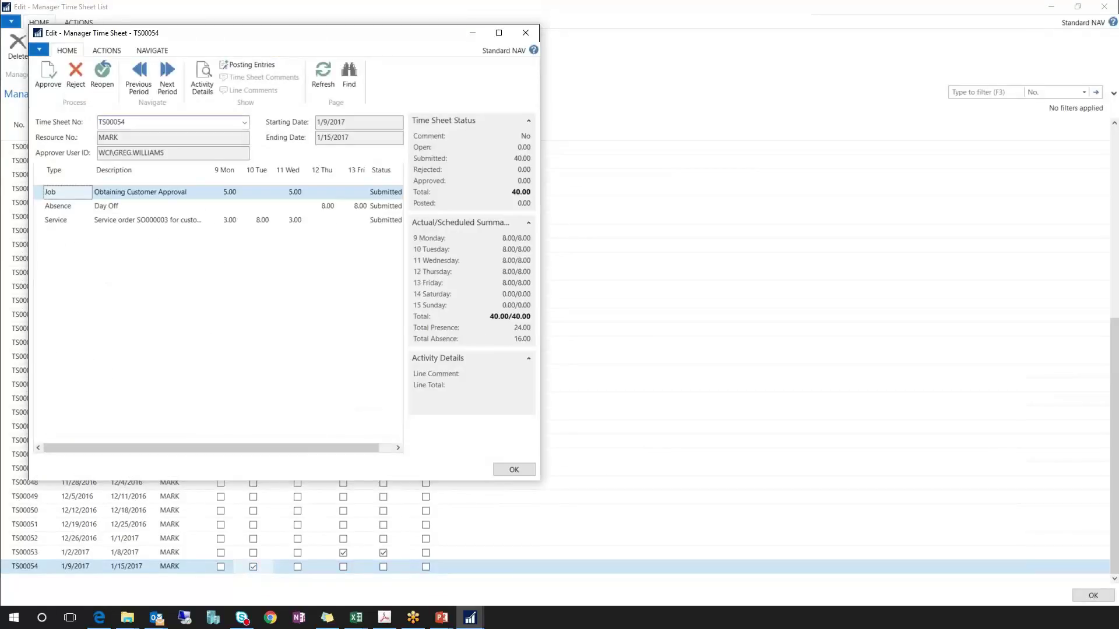
left_click_drag(541, 308, 714, 308)
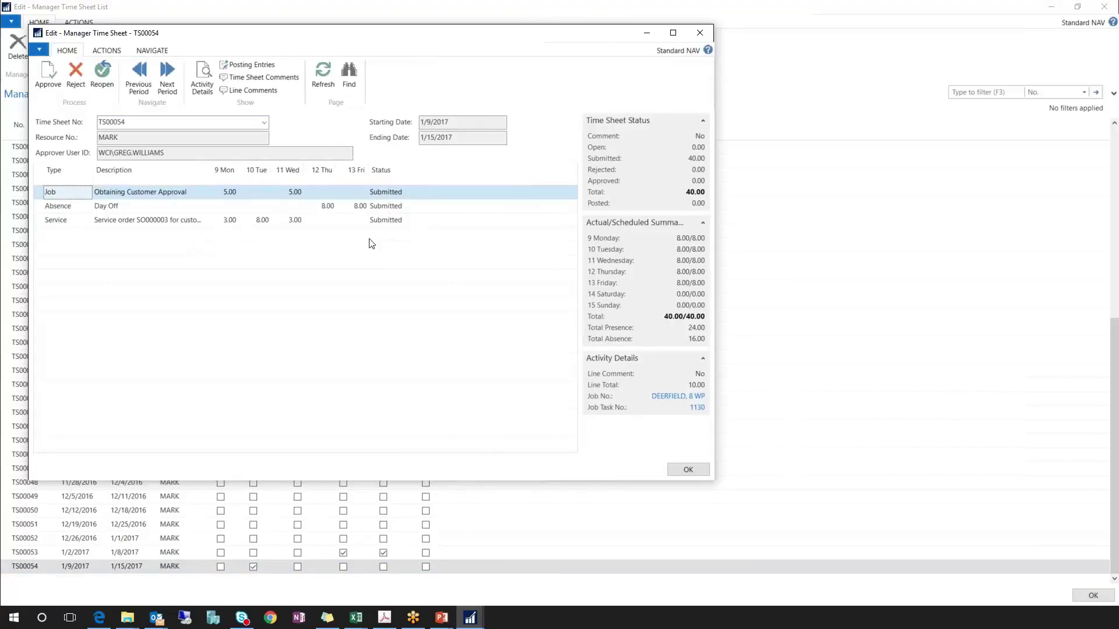
Approve all submitted lines of the manager time sheet for posting and close it
left_click(48, 73)
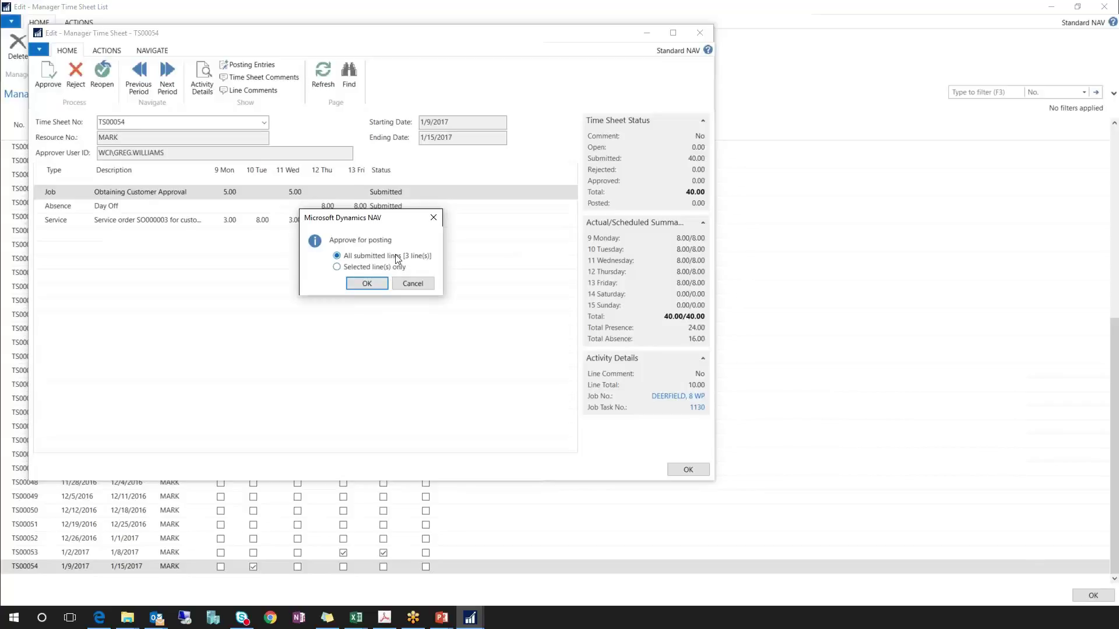
left_click(356, 286)
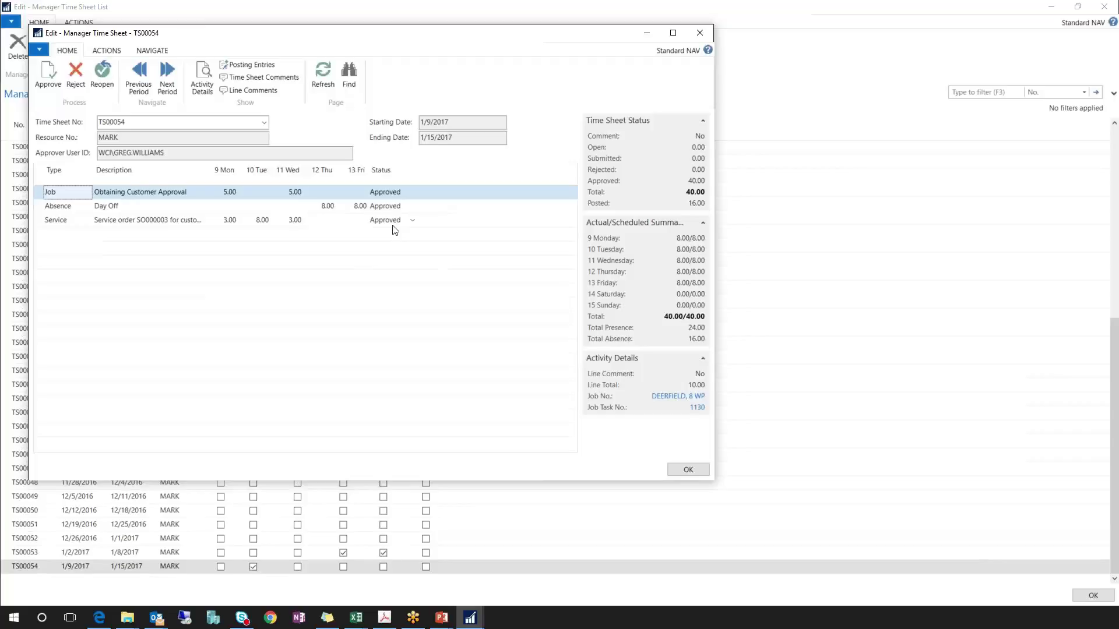
left_click(687, 471)
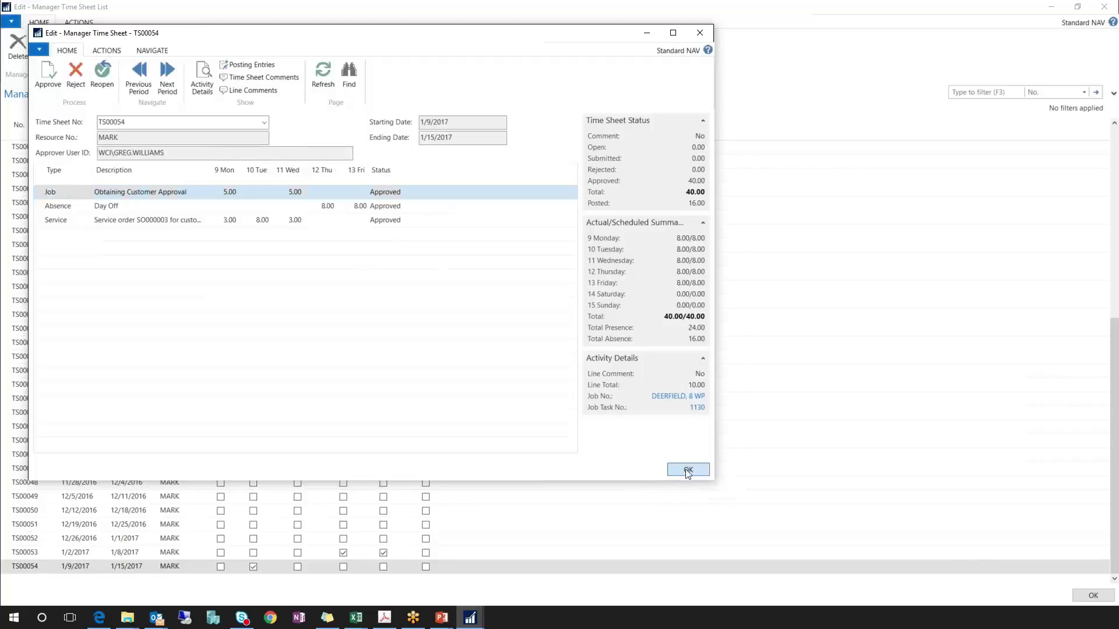